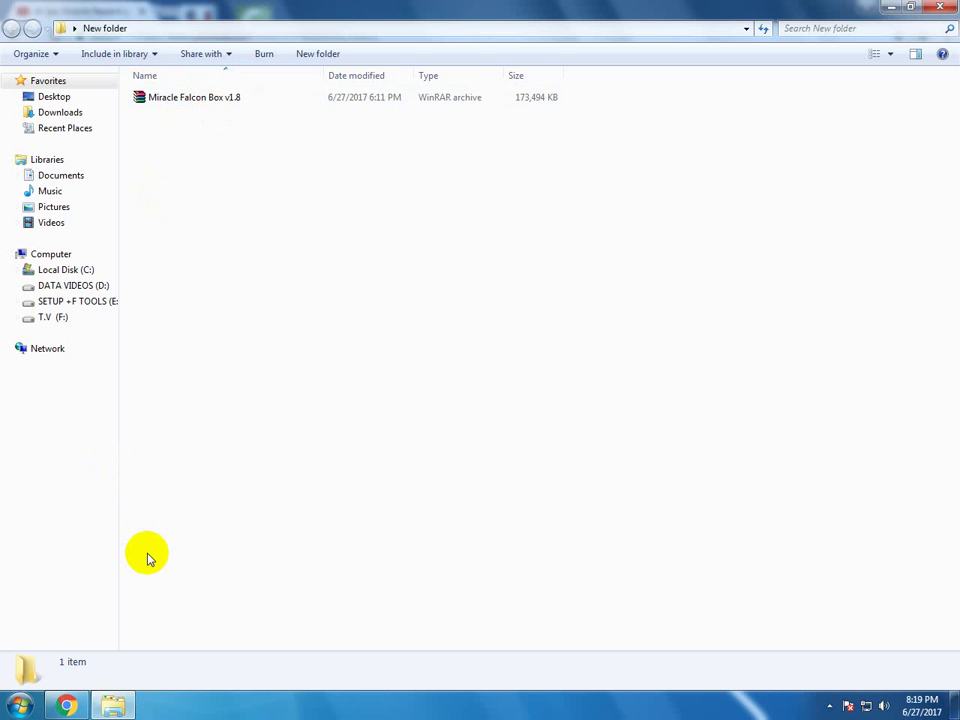
Step: Switch to Chrome, look over the Ijaz Mobile Repairing channel's uploaded videos, and return to the Explorer folder
{"action": "left_click", "coordinate": [65, 706]}
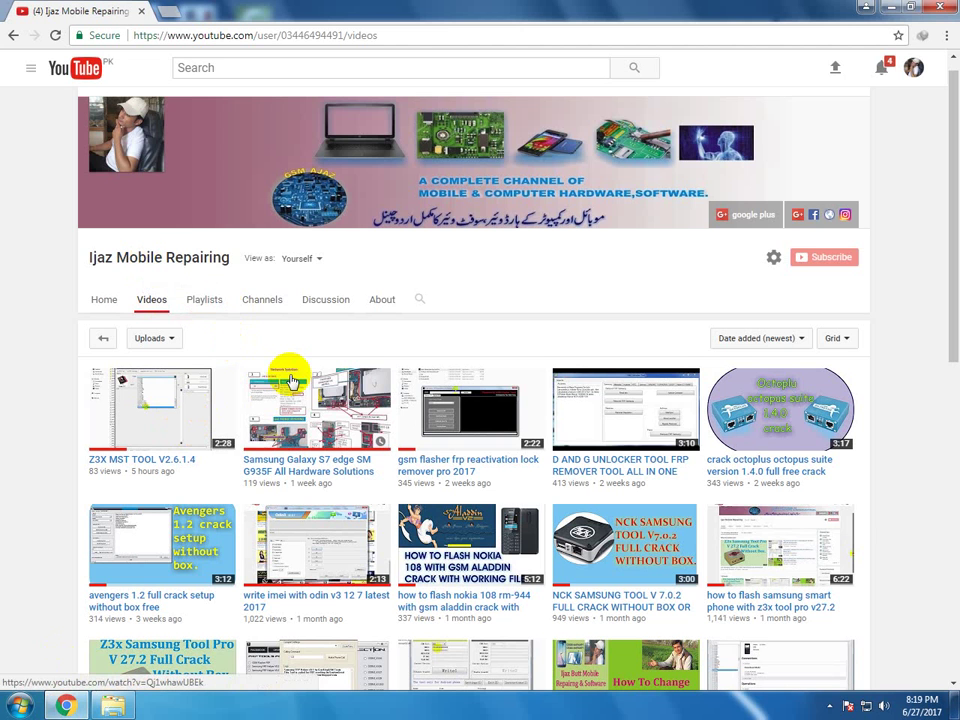
{"action": "mouse_move", "coordinate": [949, 339]}
{"action": "left_mouse_down"}
{"action": "mouse_move", "coordinate": [936, 443]}
{"action": "mouse_move", "coordinate": [940, 620]}
{"action": "mouse_move", "coordinate": [945, 352]}
{"action": "left_mouse_up"}
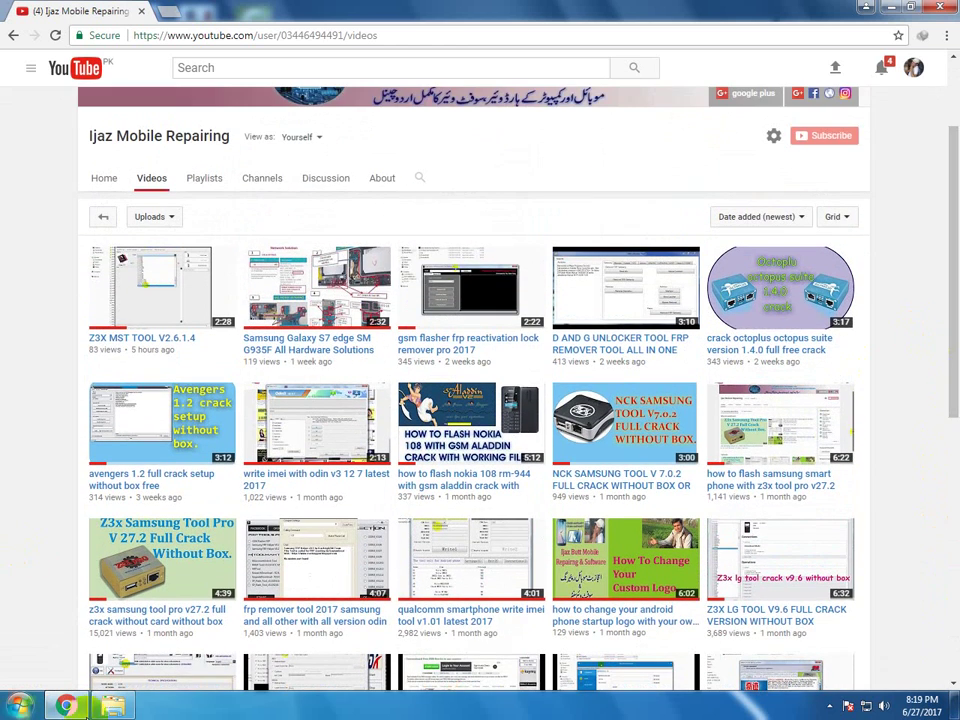
{"action": "mouse_move", "coordinate": [112, 710]}
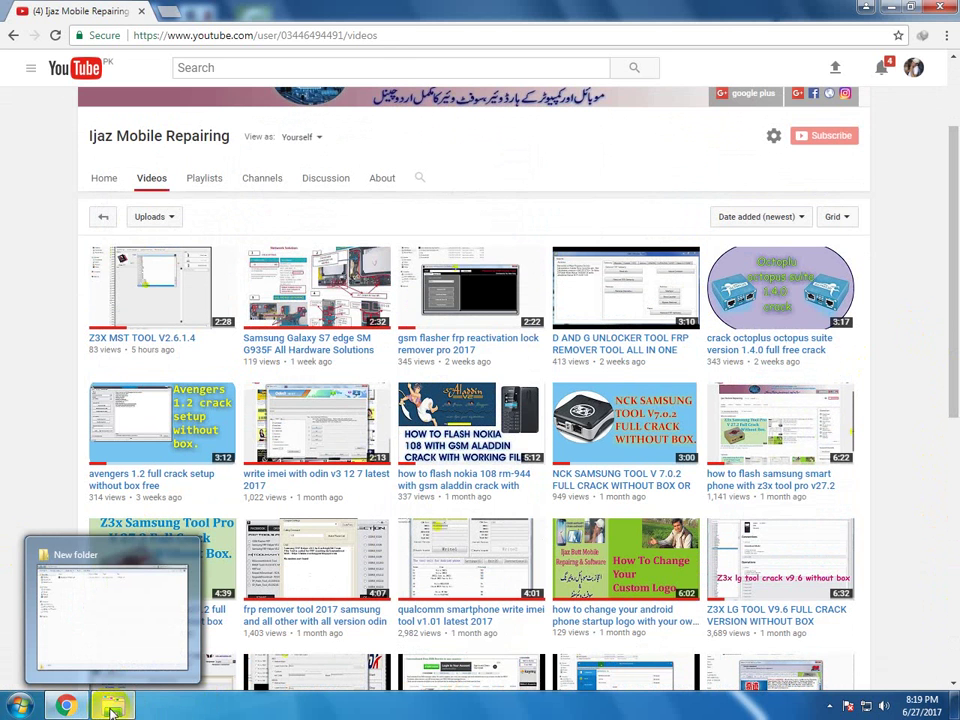
{"action": "left_click", "coordinate": [112, 708]}
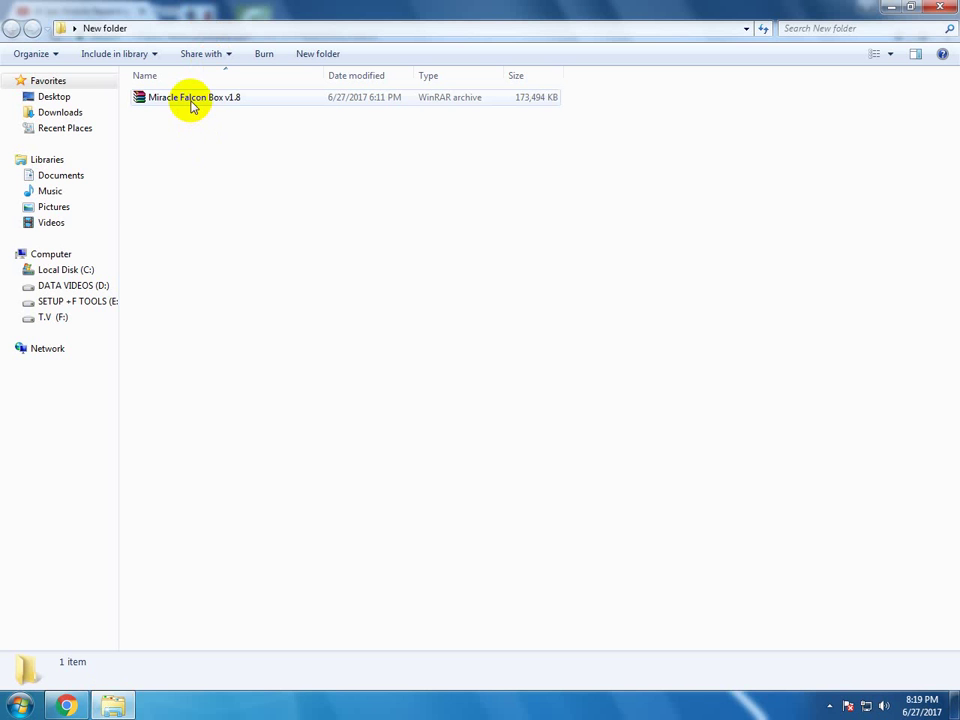
{"action": "right_click", "coordinate": [196, 146]}
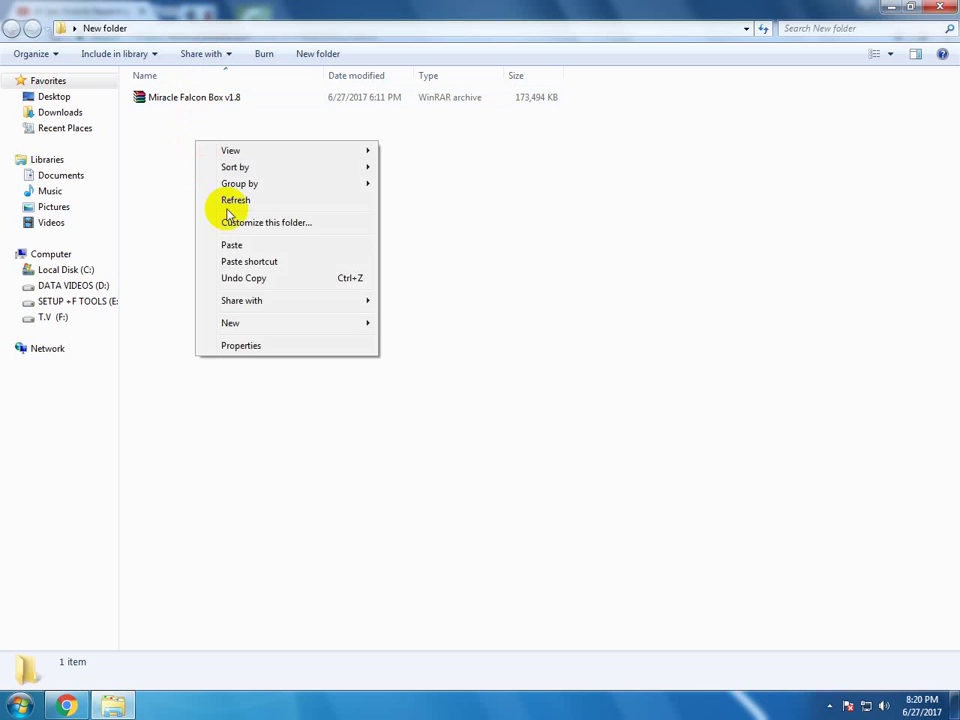
{"action": "left_click", "coordinate": [226, 198]}
{"action": "right_click", "coordinate": [195, 104]}
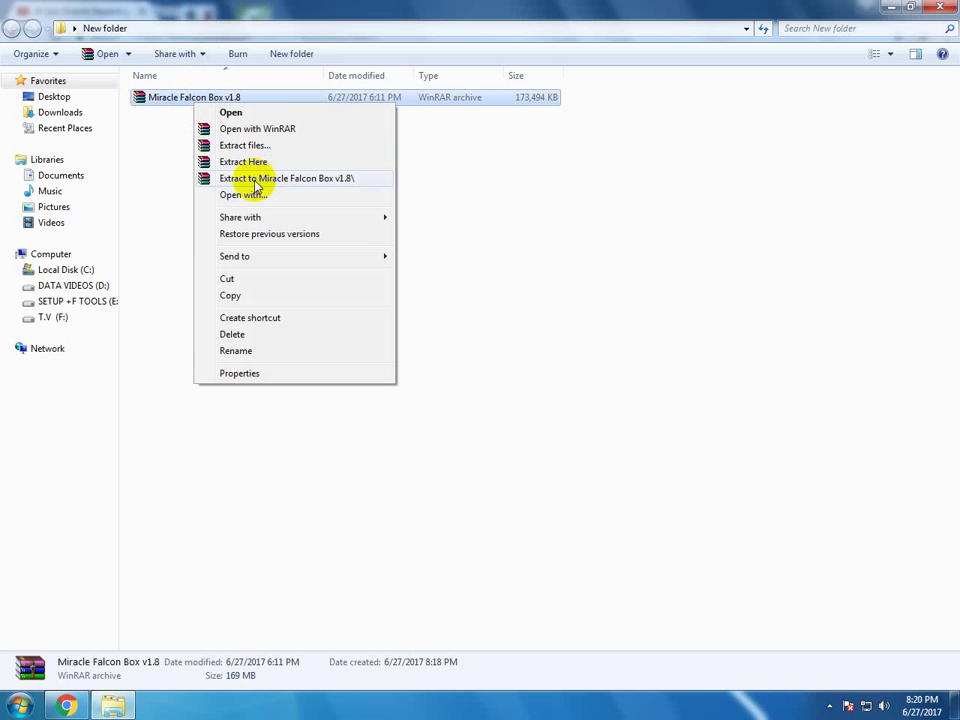
{"action": "left_click", "coordinate": [150, 111]}
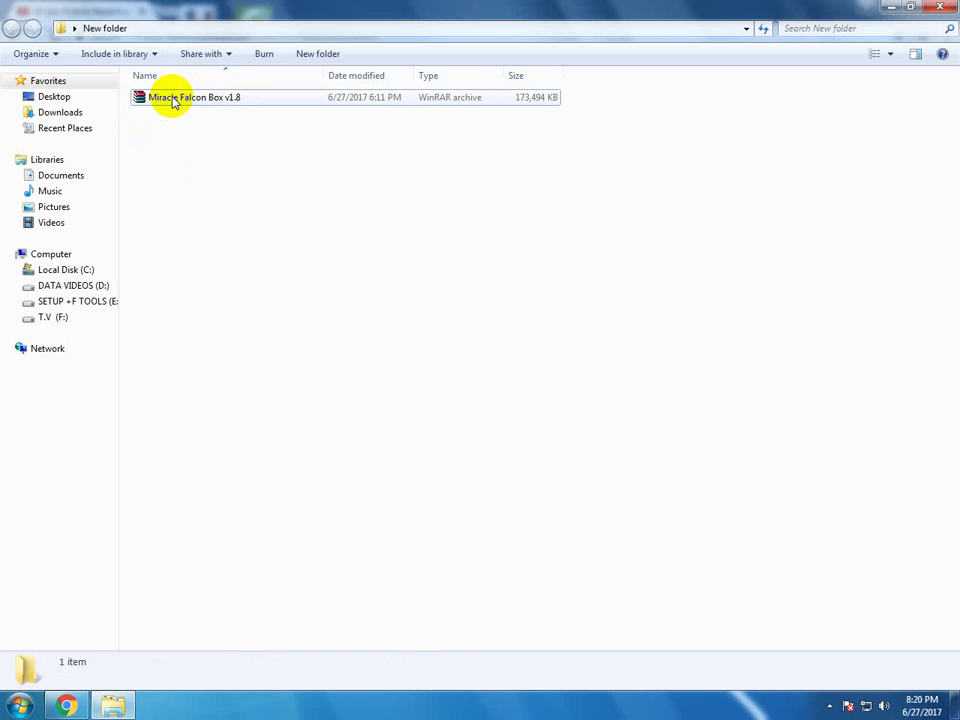
{"action": "left_click", "coordinate": [210, 104]}
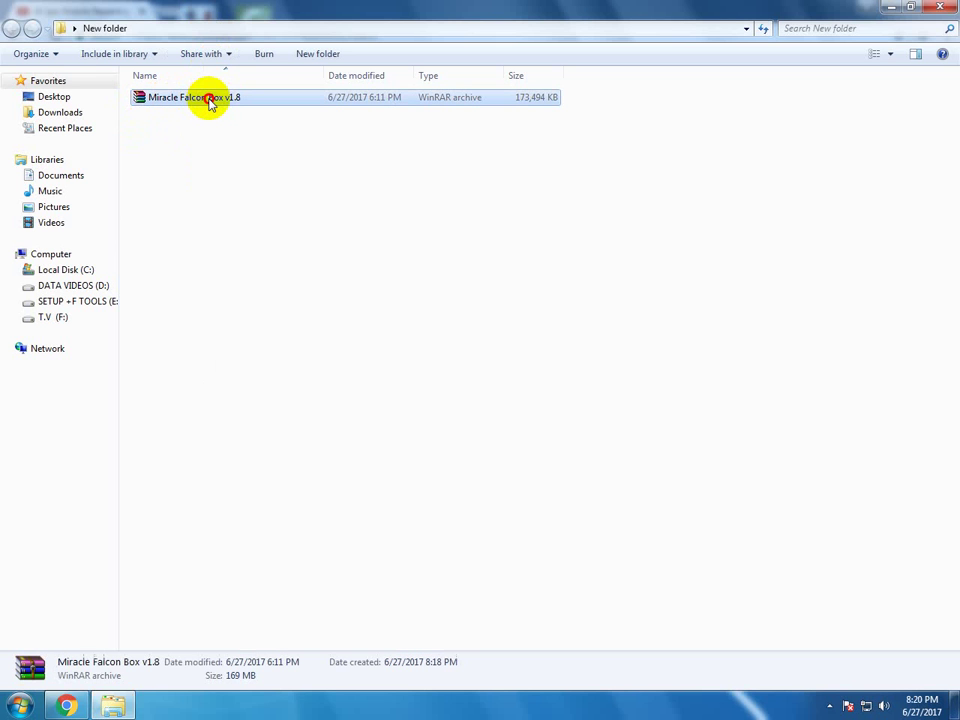
{"action": "left_click", "coordinate": [200, 114]}
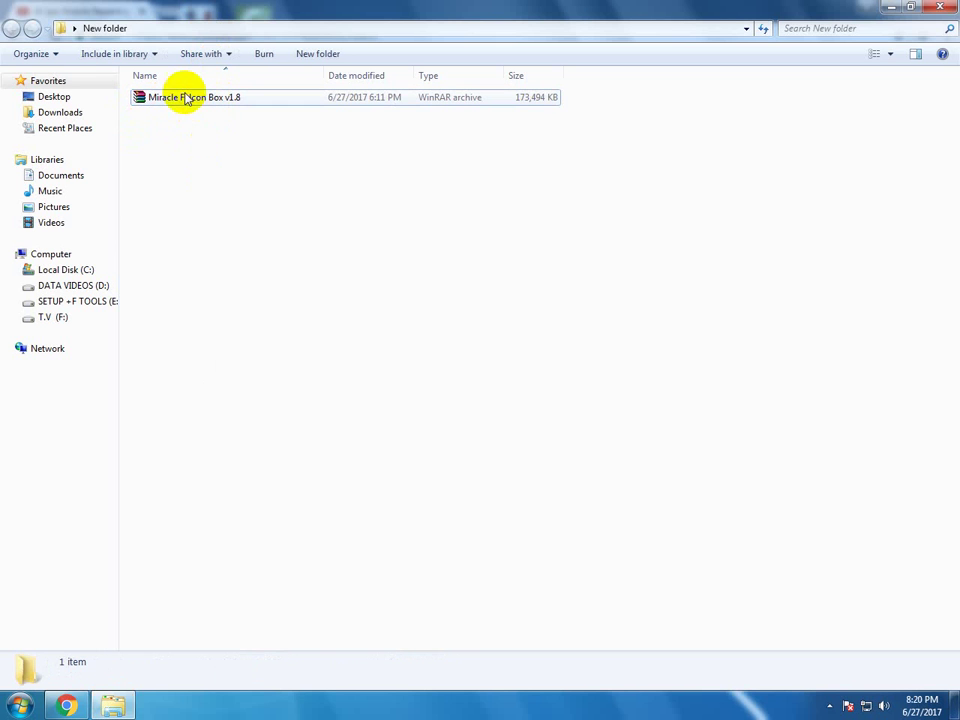
Step: Extract the Miracle Falcon Box v1.8 archive into a folder of the same name and open that folder
{"action": "right_click", "coordinate": [184, 101]}
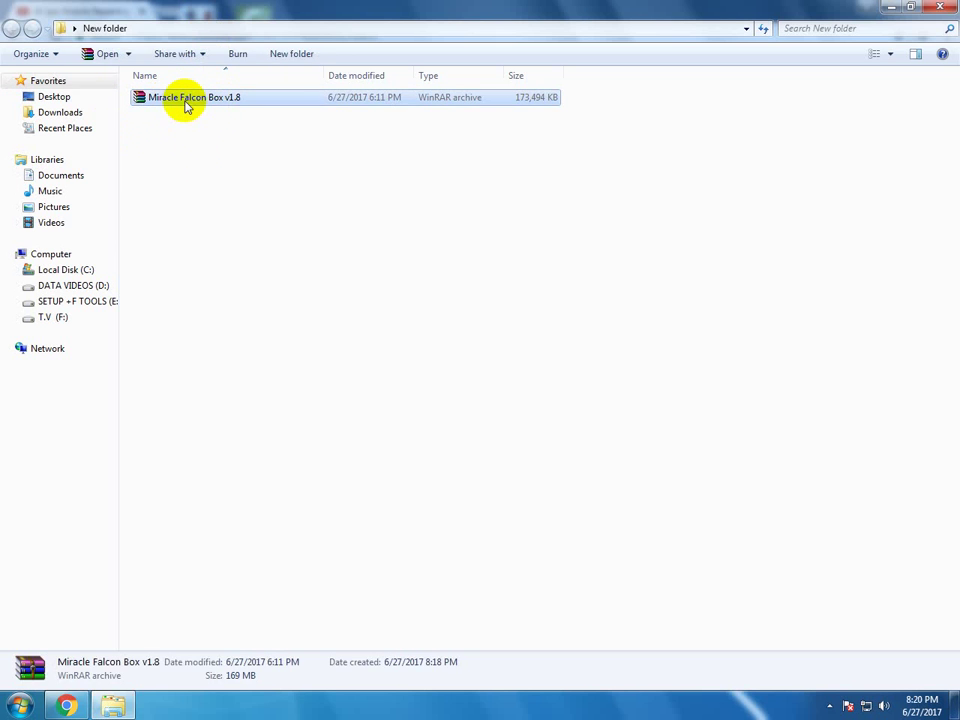
{"action": "left_click", "coordinate": [232, 177]}
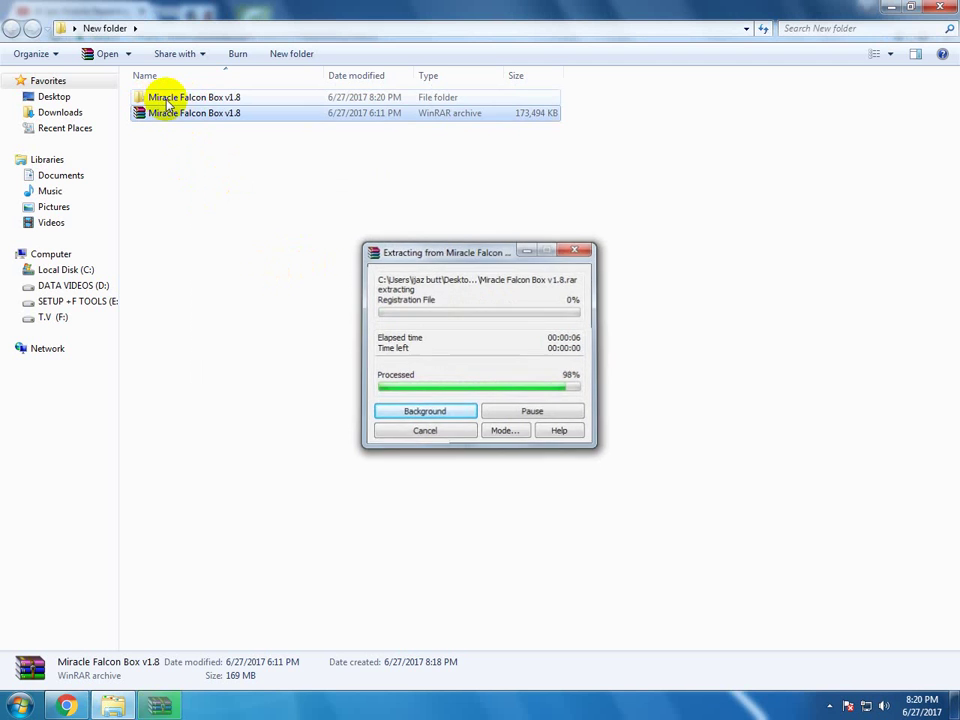
{"action": "double_click", "coordinate": [163, 99]}
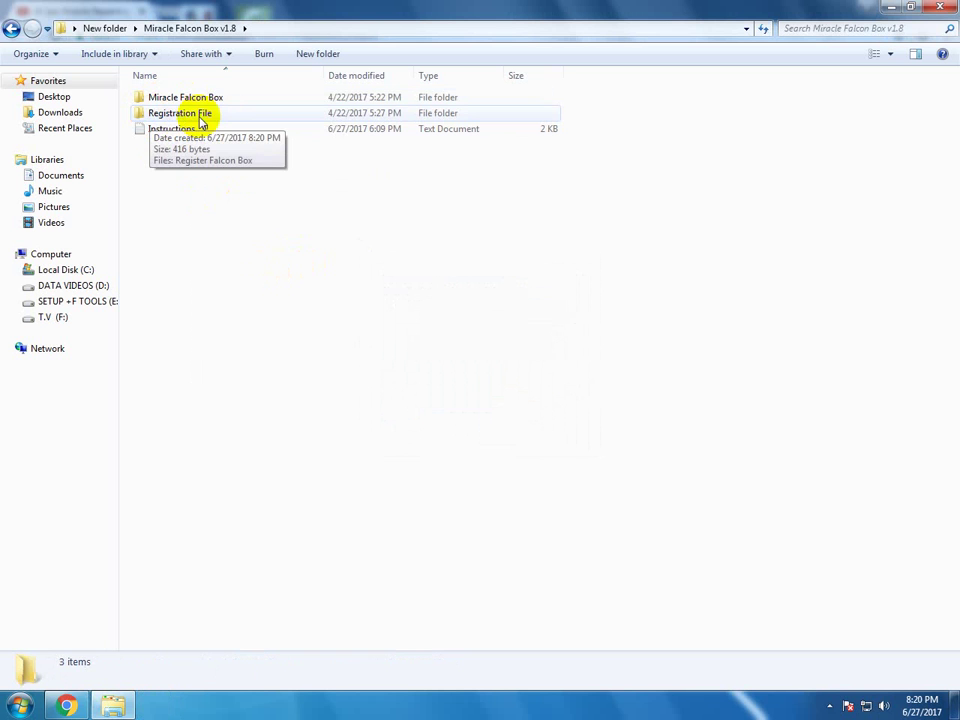
Step: Copy the Register Falcon Box registry file from the Registration File folder into the Miracle Falcon Box folder
{"action": "double_click", "coordinate": [199, 118]}
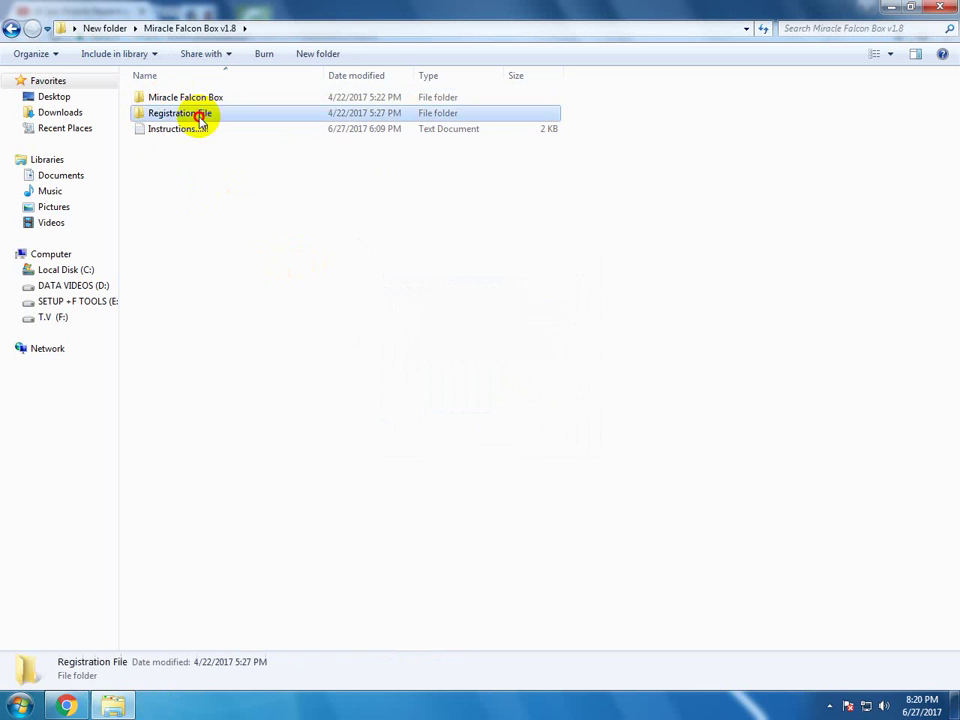
{"action": "left_click", "coordinate": [169, 100]}
{"action": "right_click", "coordinate": [169, 100]}
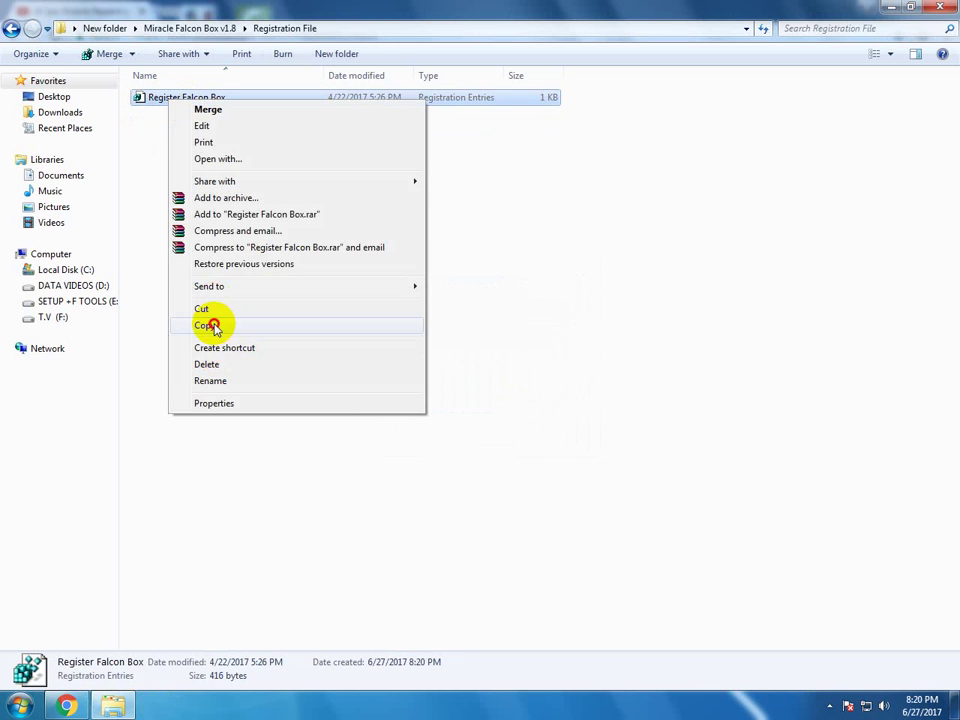
{"action": "left_click", "coordinate": [204, 325]}
{"action": "left_click", "coordinate": [12, 28]}
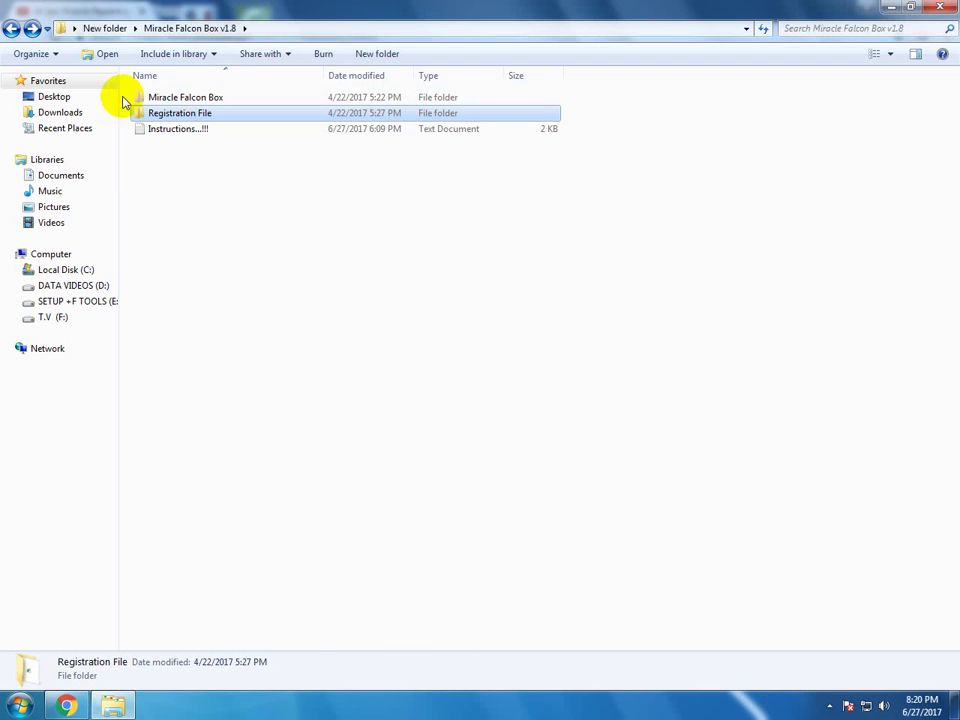
{"action": "left_click", "coordinate": [193, 100]}
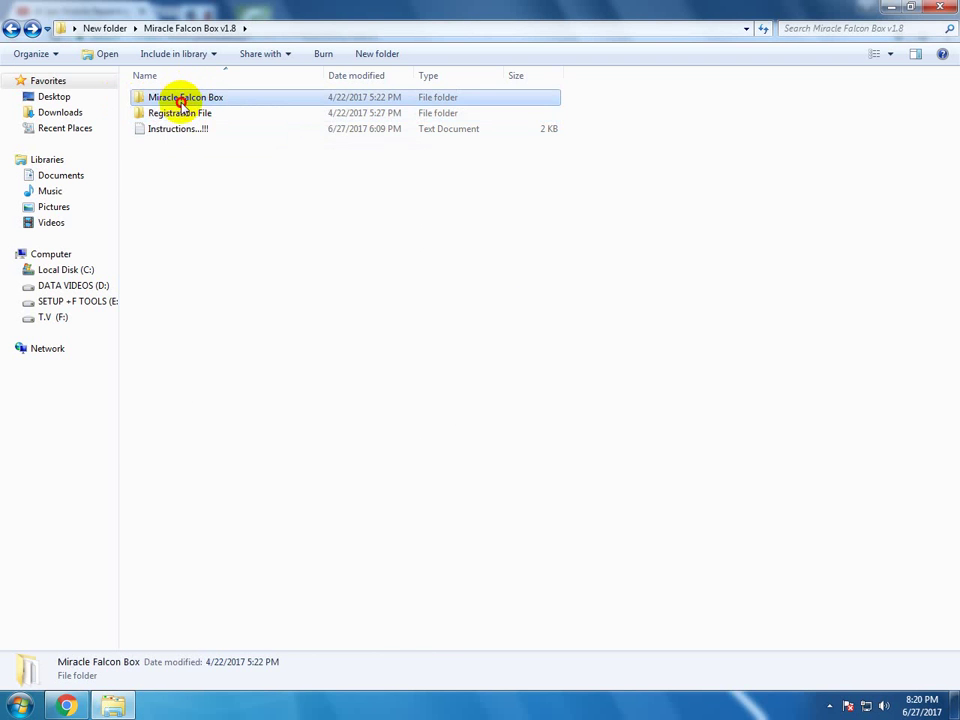
{"action": "double_click", "coordinate": [181, 101]}
{"action": "right_click", "coordinate": [737, 368]}
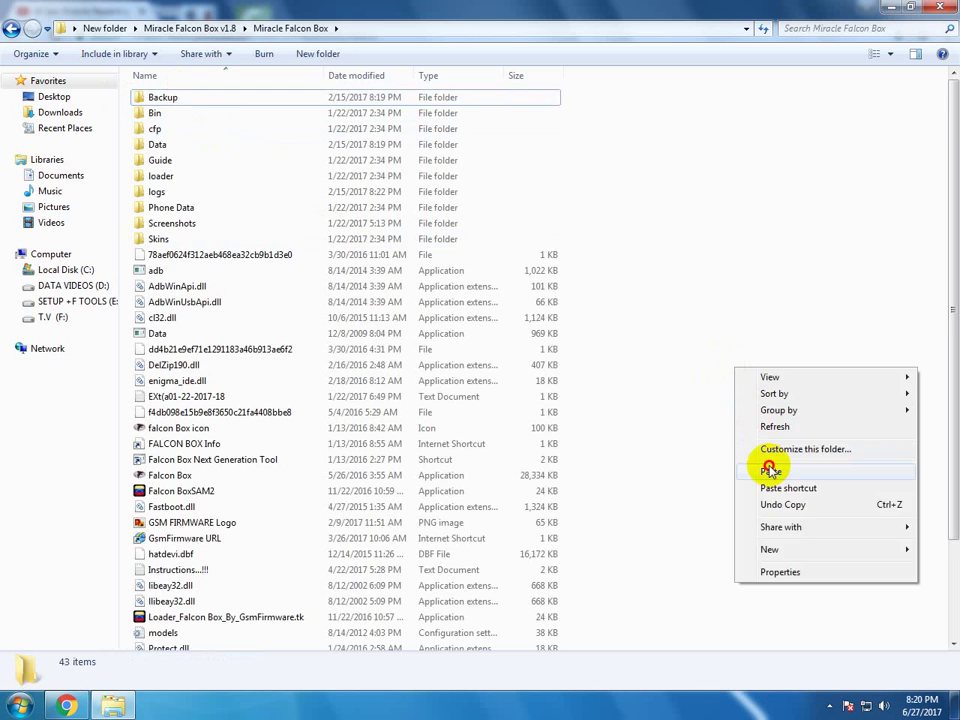
{"action": "left_click", "coordinate": [714, 466]}
Step: Merge the copied Register Falcon Box file in the Miracle Falcon Box folder into the Windows registry
{"action": "left_click", "coordinate": [189, 625]}
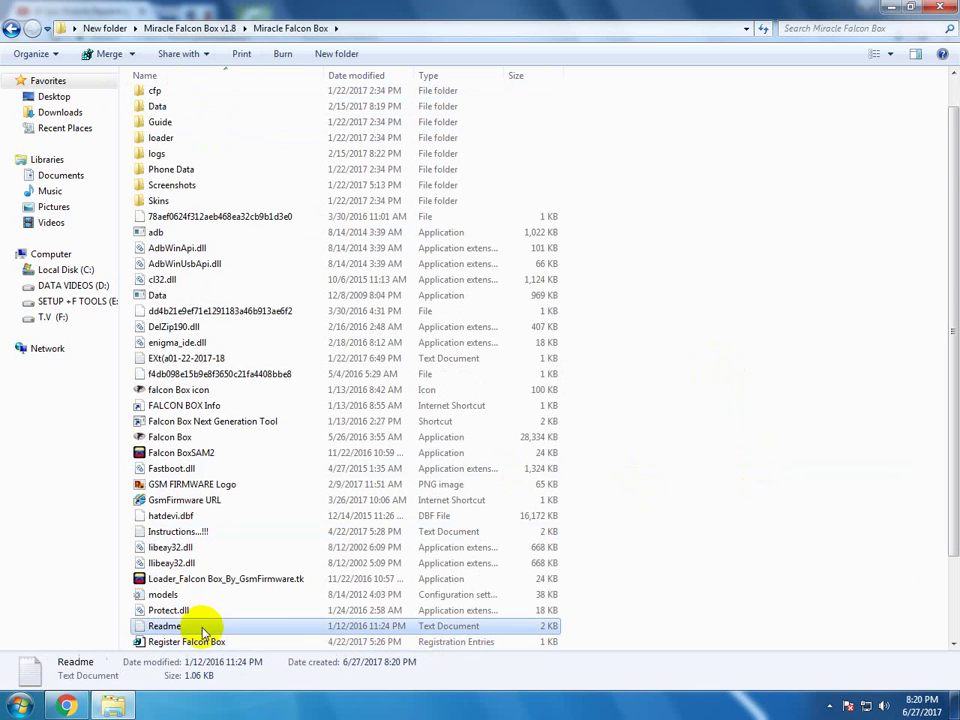
{"action": "left_click", "coordinate": [194, 643]}
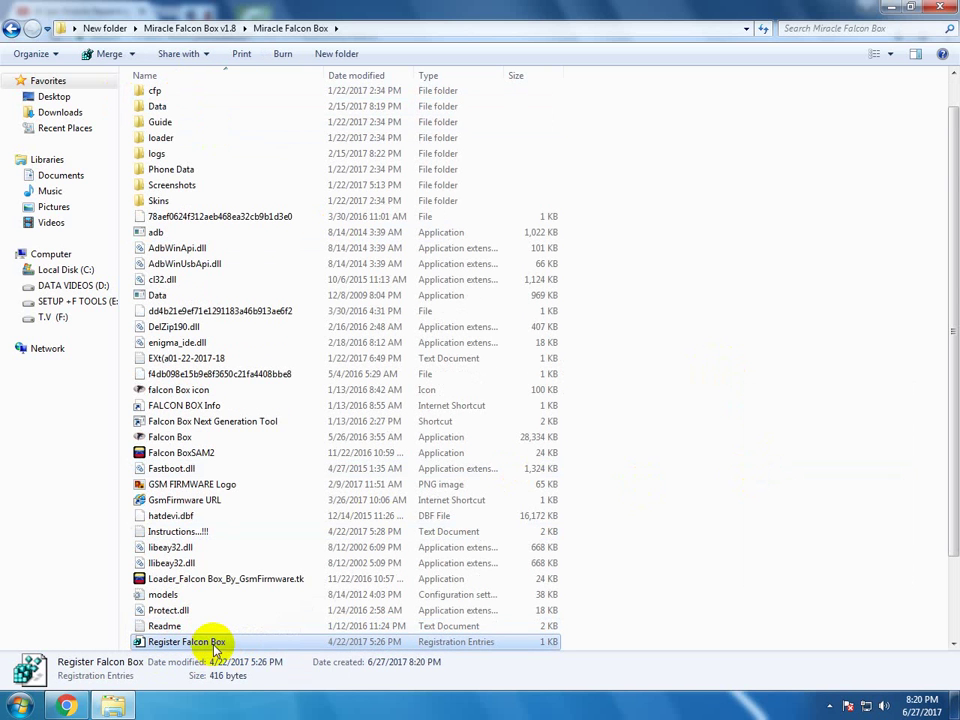
{"action": "left_click", "coordinate": [739, 643]}
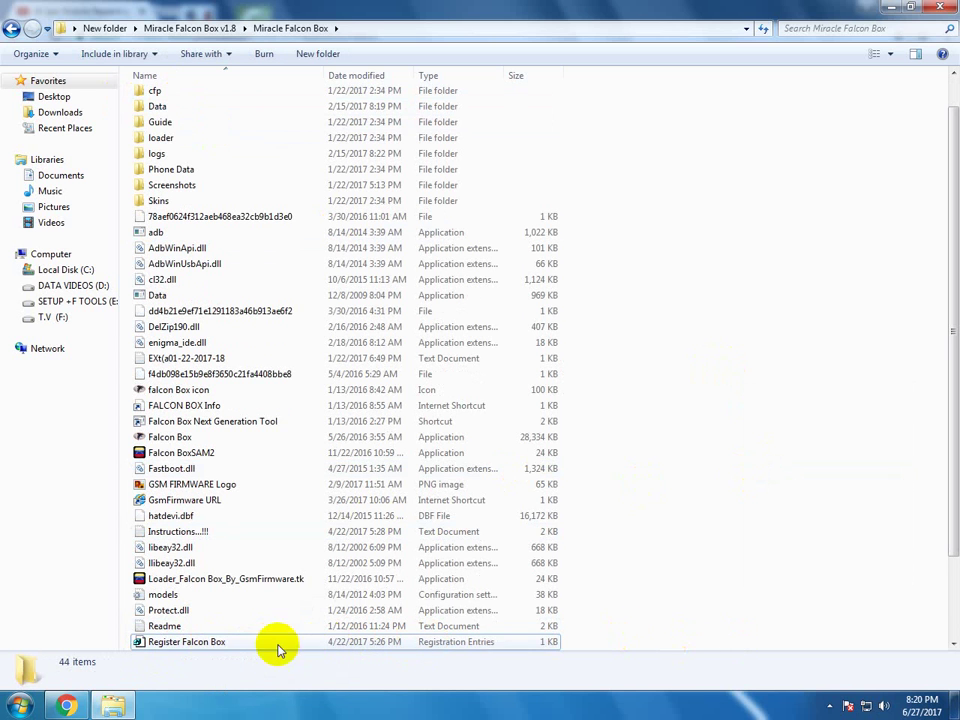
{"action": "left_click", "coordinate": [200, 642]}
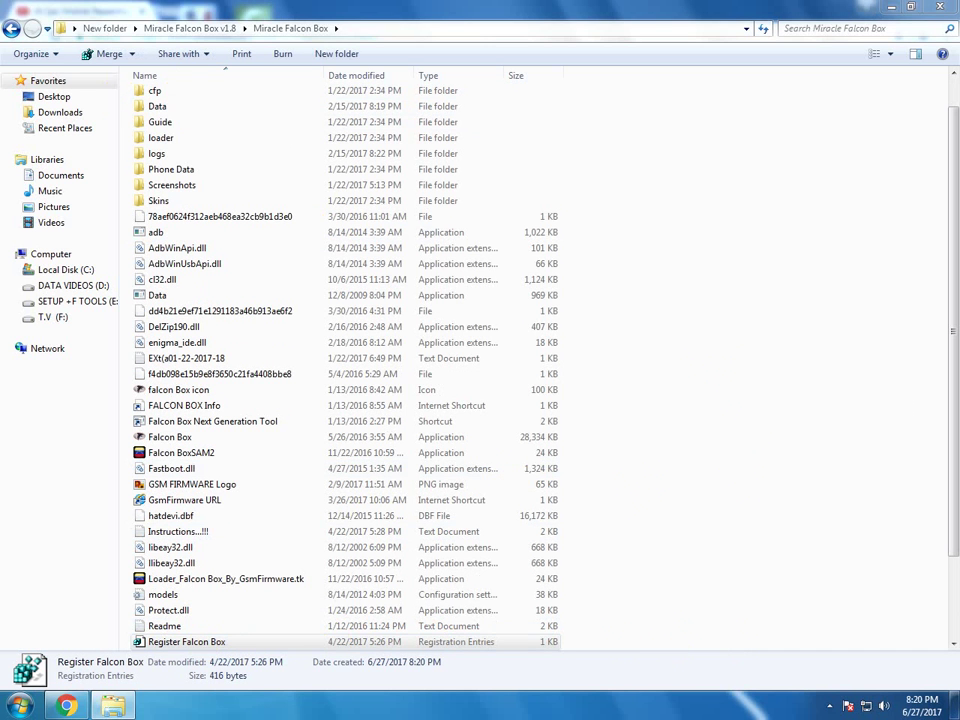
{"action": "key", "text": "Return"}
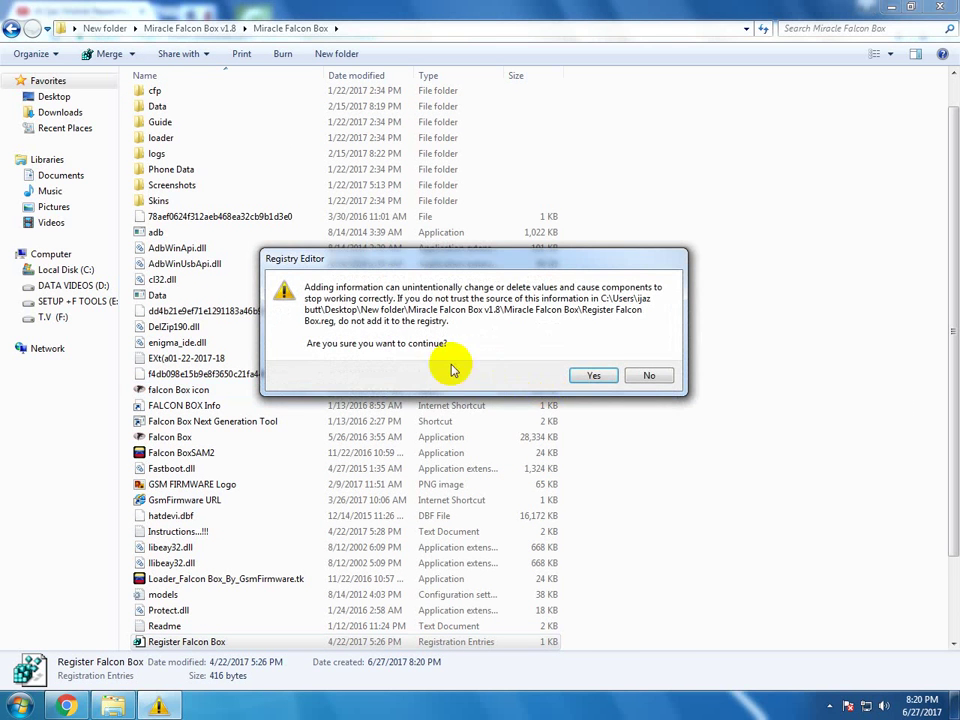
{"action": "left_click_drag", "start_coordinate": [427, 262], "coordinate": [424, 271]}
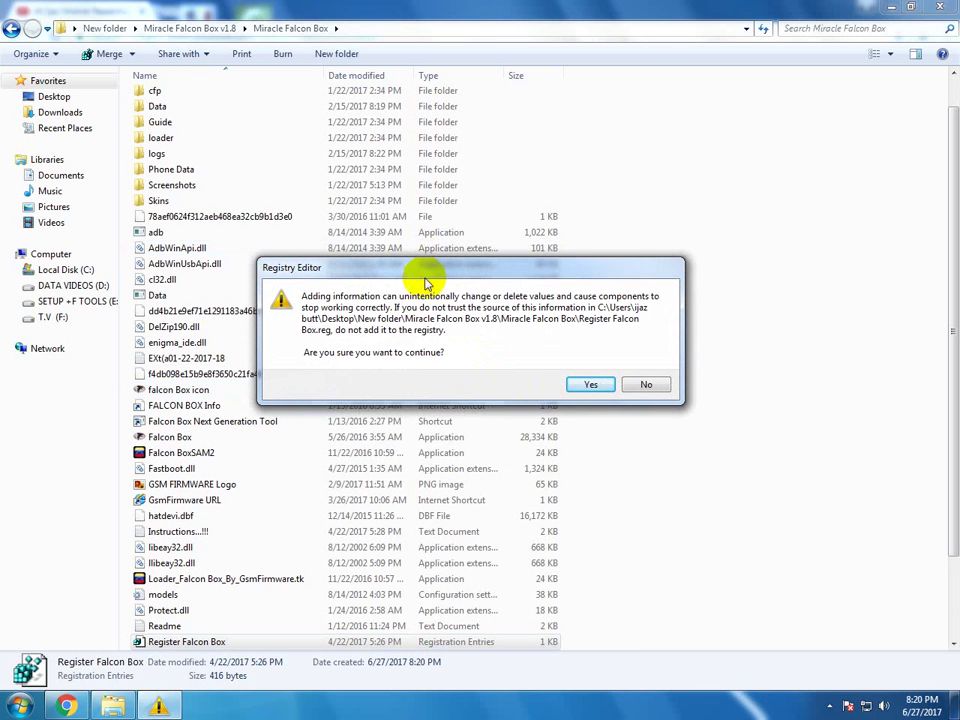
{"action": "left_click", "coordinate": [590, 386]}
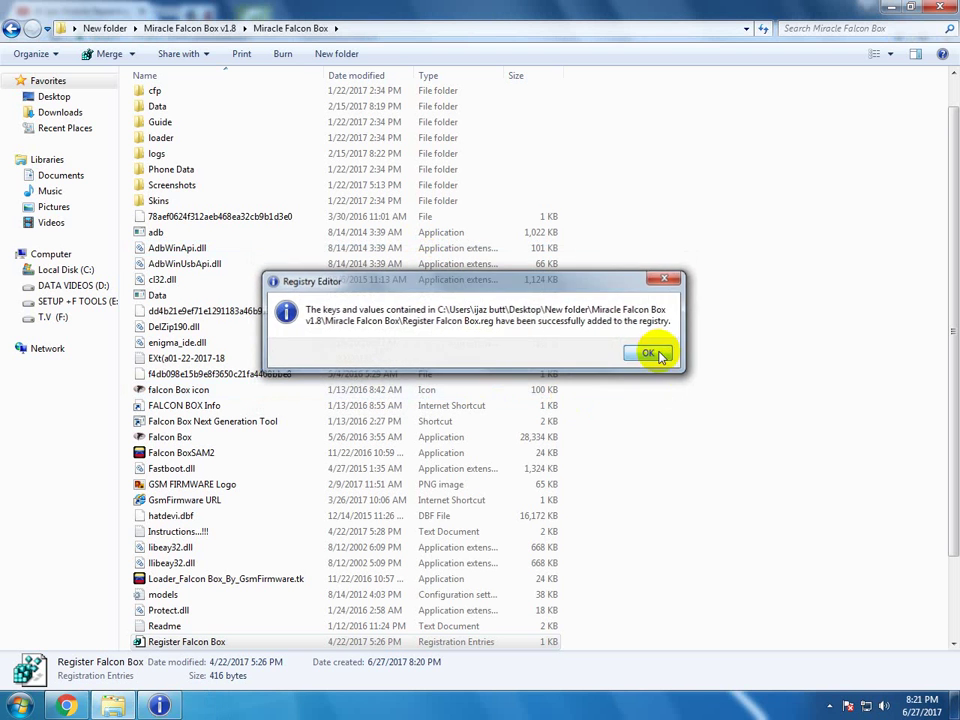
{"action": "left_click", "coordinate": [662, 355]}
{"action": "left_click", "coordinate": [647, 410]}
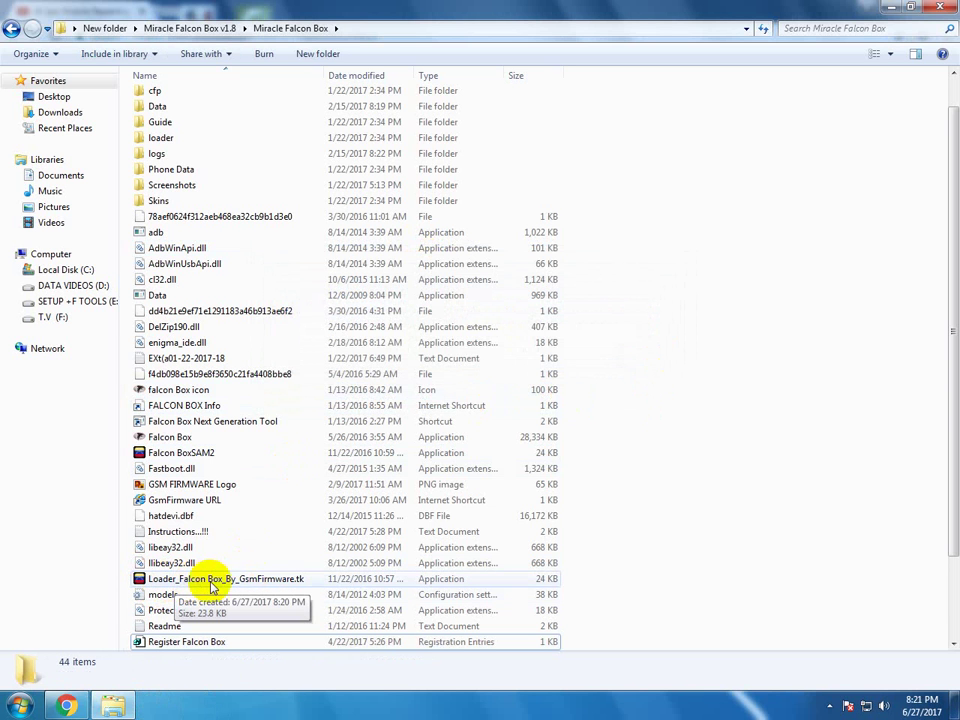
Step: Run Loader_Falcon Box_By_GsmFirmware.tk from the Miracle Falcon Box folder as administrator
{"action": "left_click", "coordinate": [160, 586]}
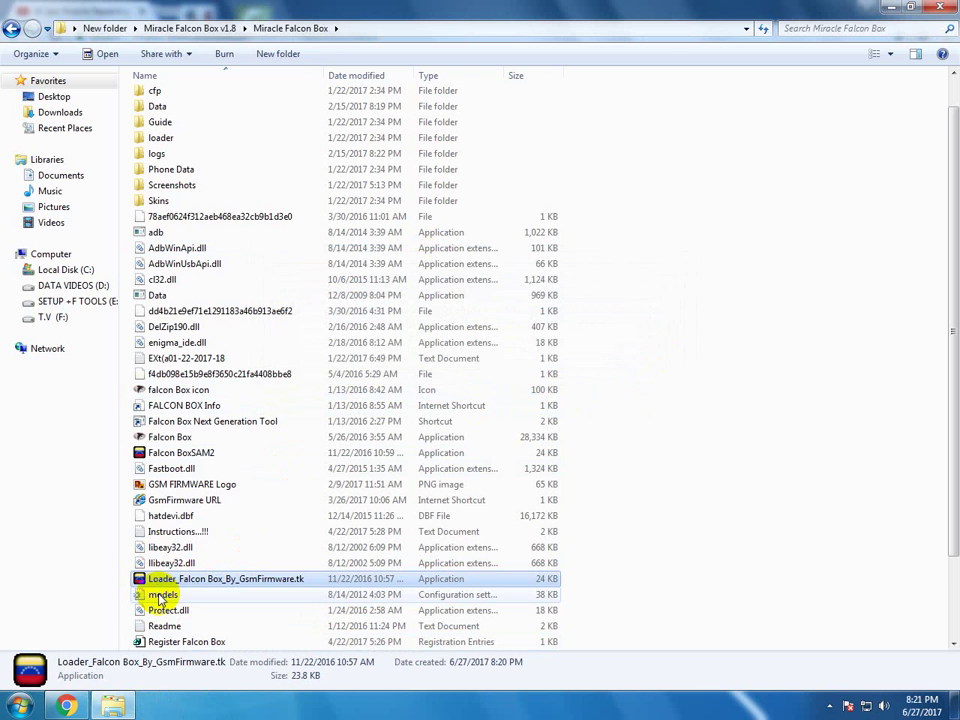
{"action": "right_click", "coordinate": [166, 585]}
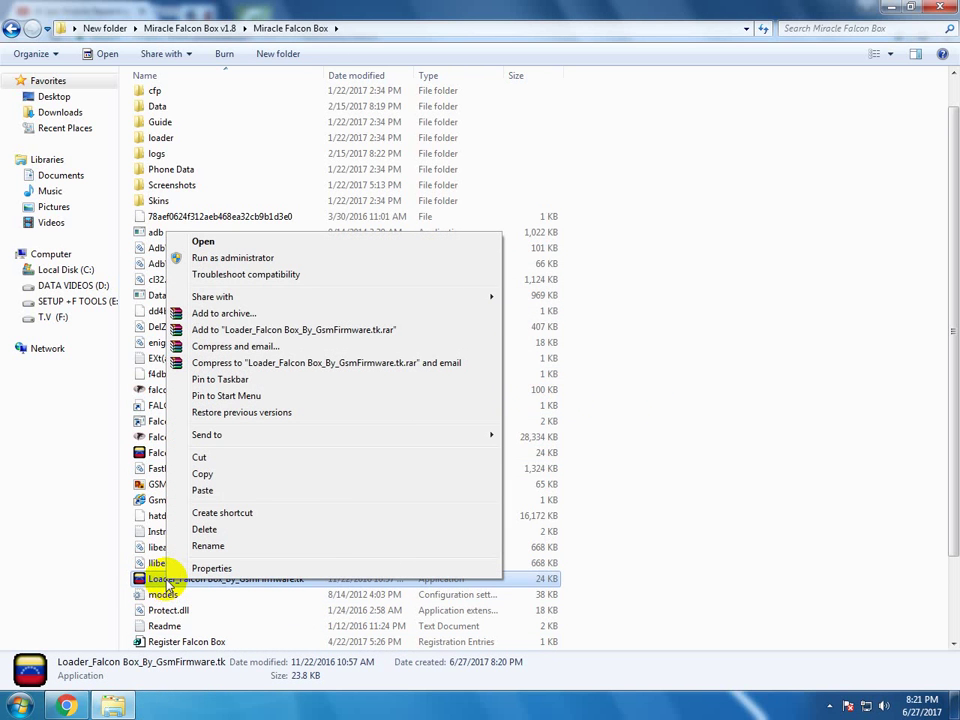
{"action": "left_click", "coordinate": [245, 259]}
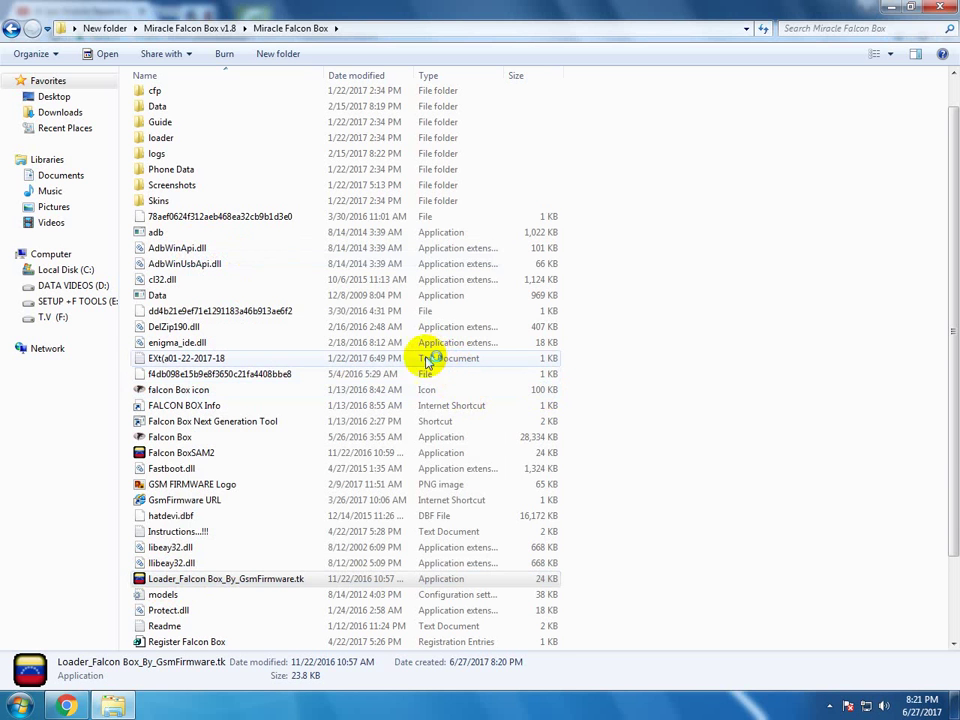
Step: Log in to Falcon Box V1.8 with the prefilled mail and password
{"action": "left_click", "coordinate": [548, 348]}
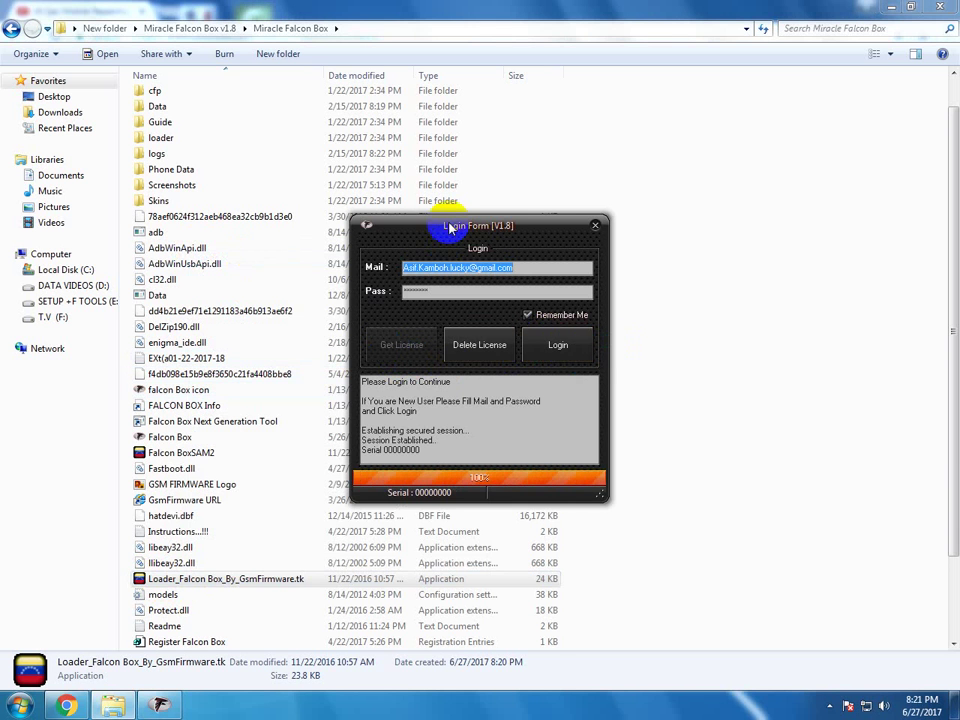
{"action": "left_click_drag", "start_coordinate": [450, 228], "coordinate": [421, 220]}
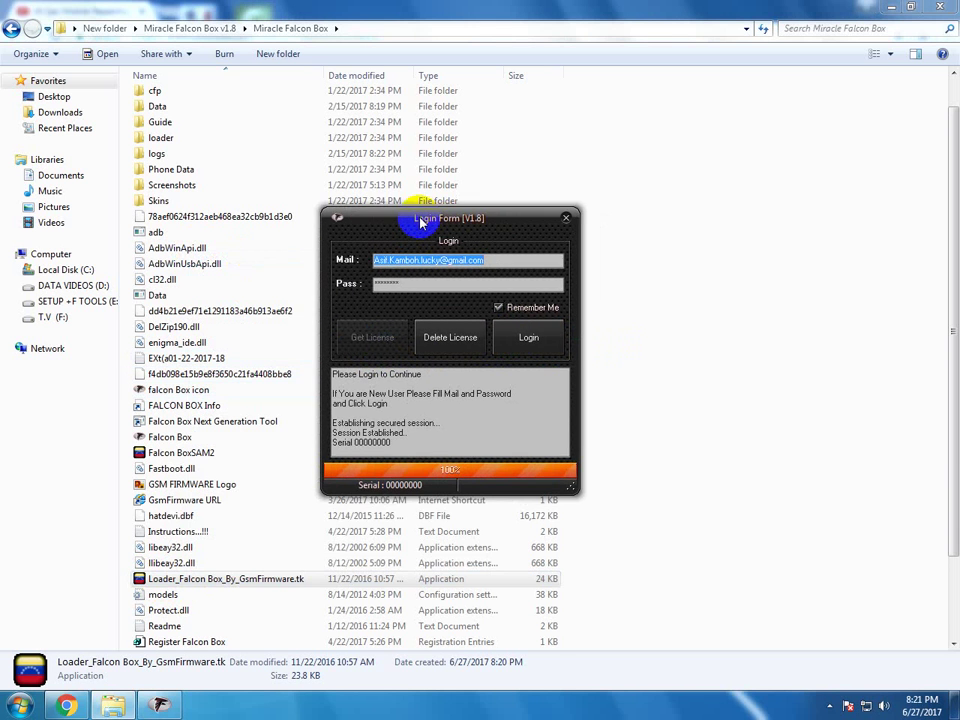
{"action": "left_click", "coordinate": [543, 350]}
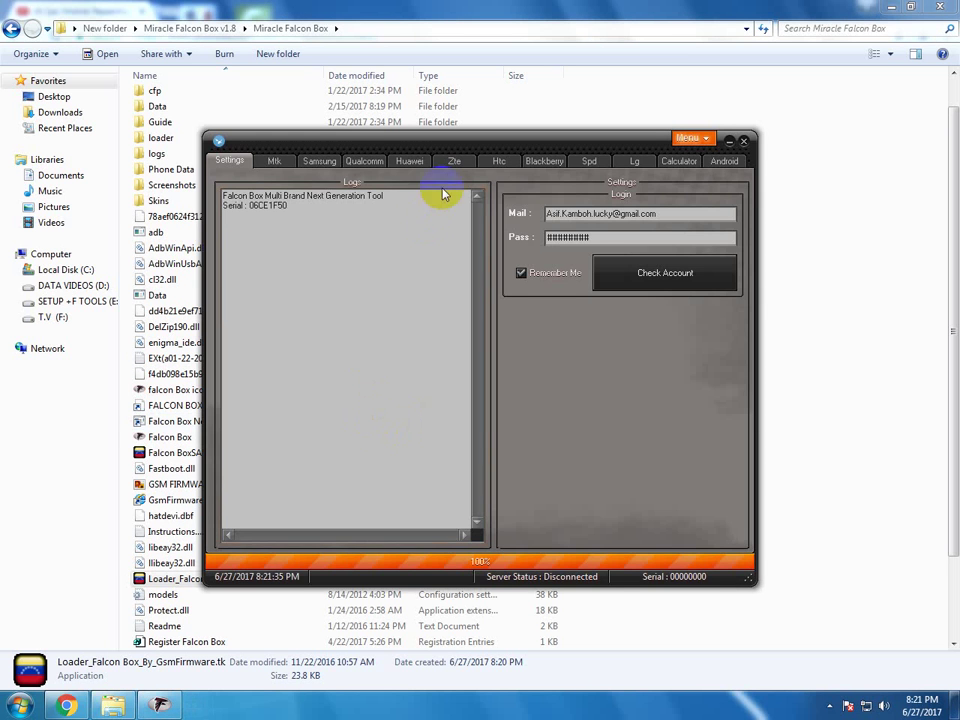
Step: Look through the functions offered for each brand and chipset, from Mtk, Samsung and Qualcomm through Lg, Calculator and Android
{"action": "left_click_drag", "start_coordinate": [362, 148], "coordinate": [356, 149]}
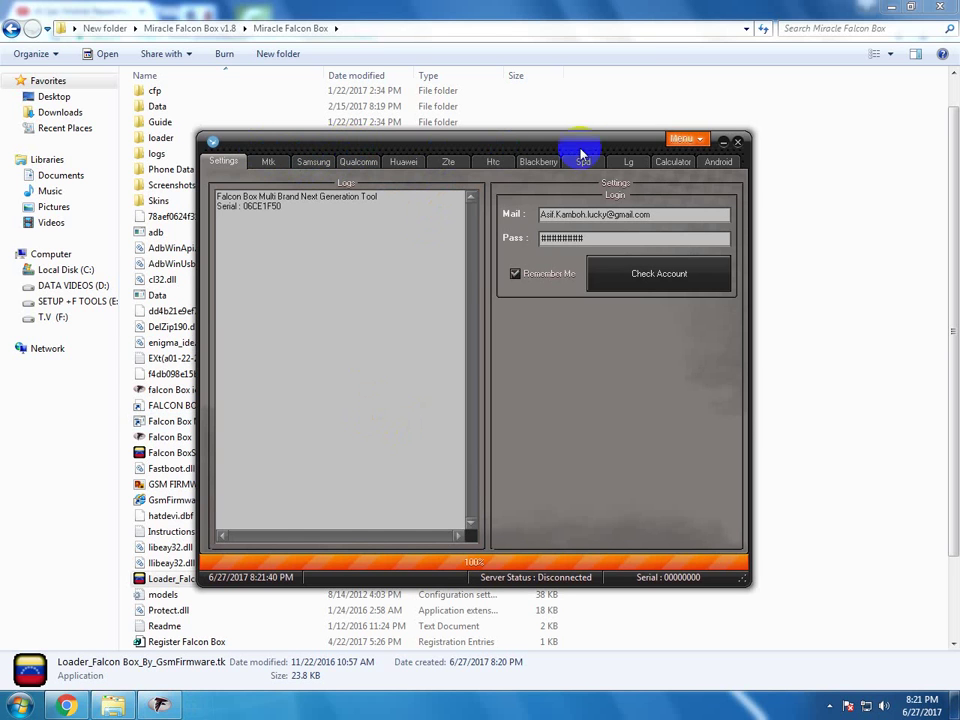
{"action": "left_click", "coordinate": [269, 163]}
{"action": "left_click", "coordinate": [318, 163]}
{"action": "left_click", "coordinate": [358, 162]}
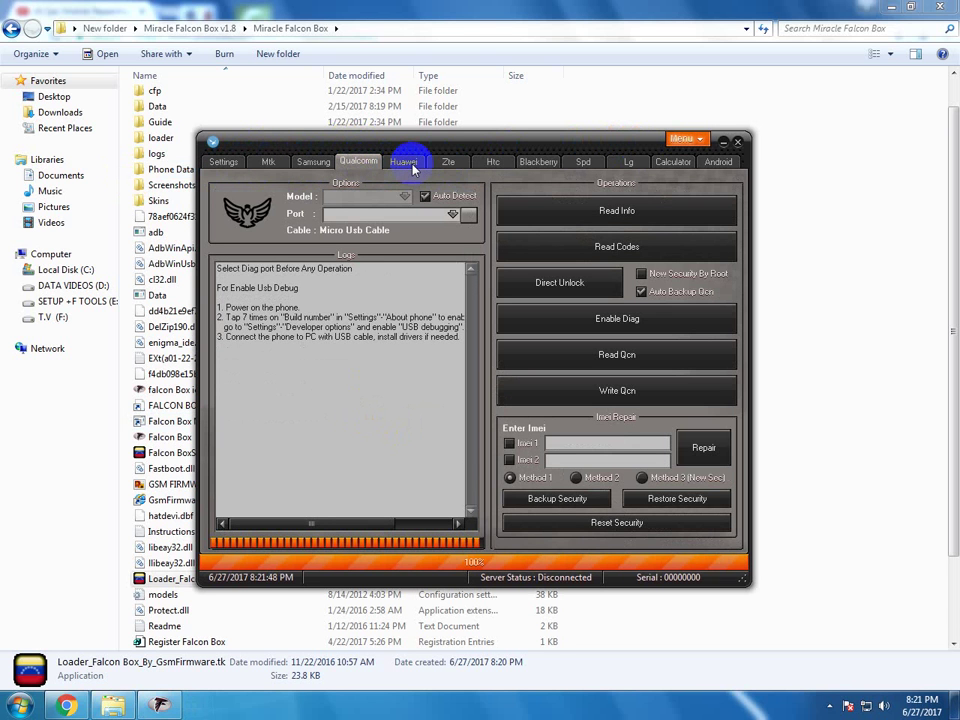
{"action": "left_click", "coordinate": [410, 164]}
{"action": "left_click", "coordinate": [449, 162]}
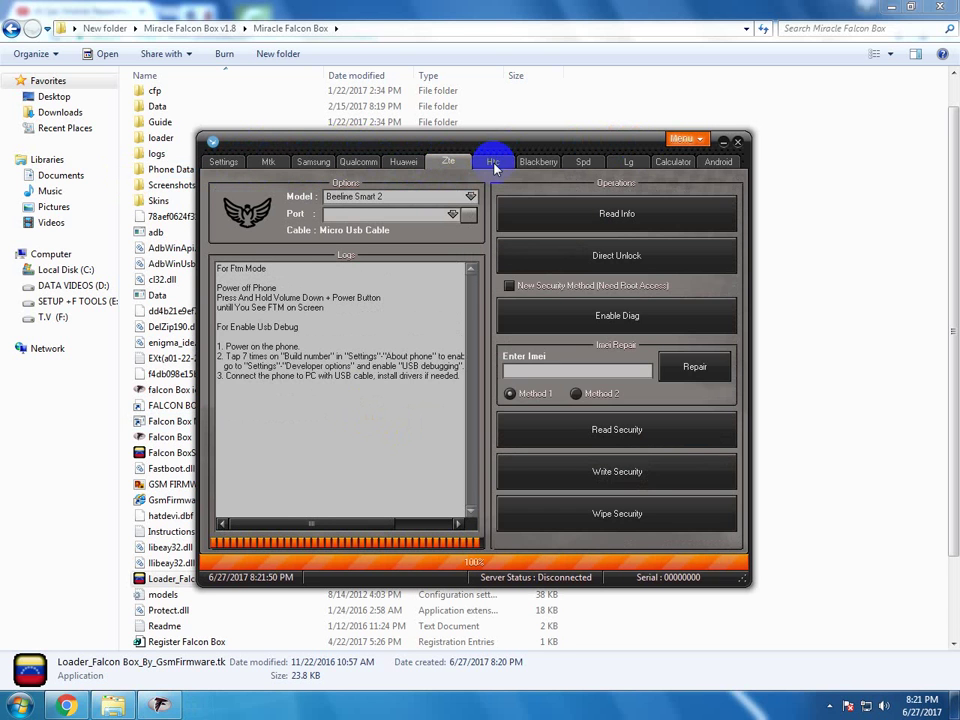
{"action": "left_click", "coordinate": [493, 163]}
{"action": "left_click", "coordinate": [548, 162]}
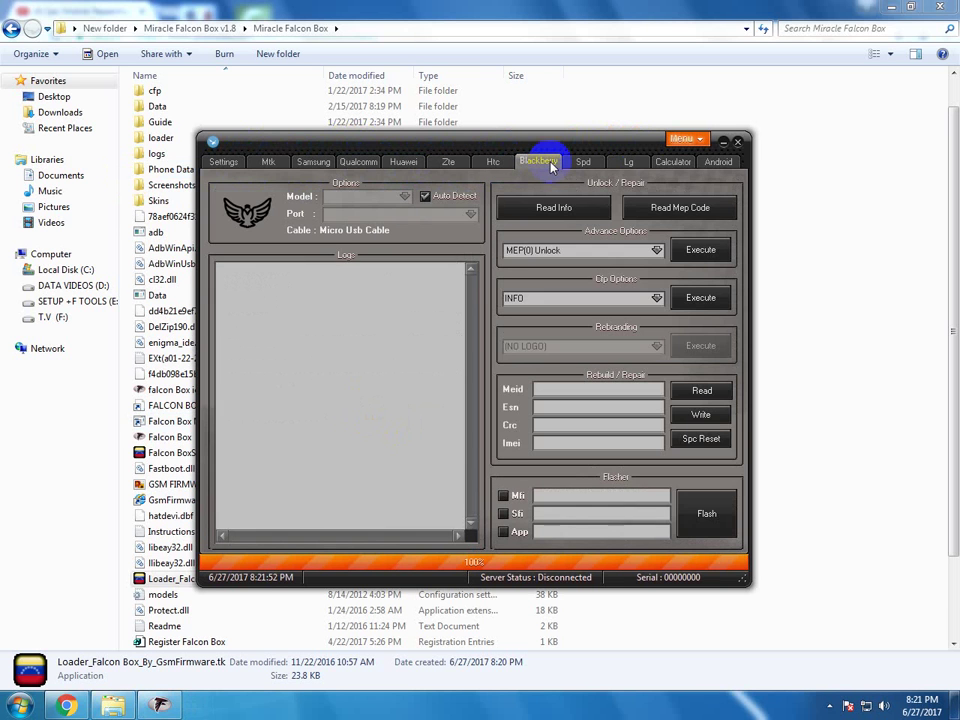
{"action": "left_click", "coordinate": [584, 164]}
{"action": "left_click", "coordinate": [628, 163]}
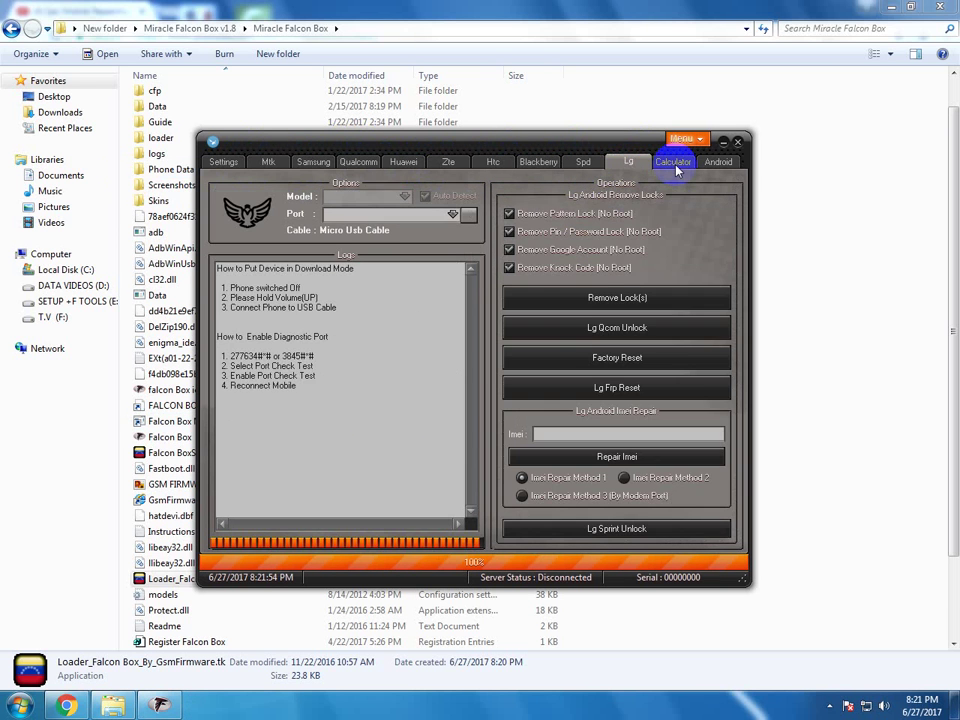
{"action": "left_click", "coordinate": [673, 162]}
{"action": "left_click", "coordinate": [728, 164]}
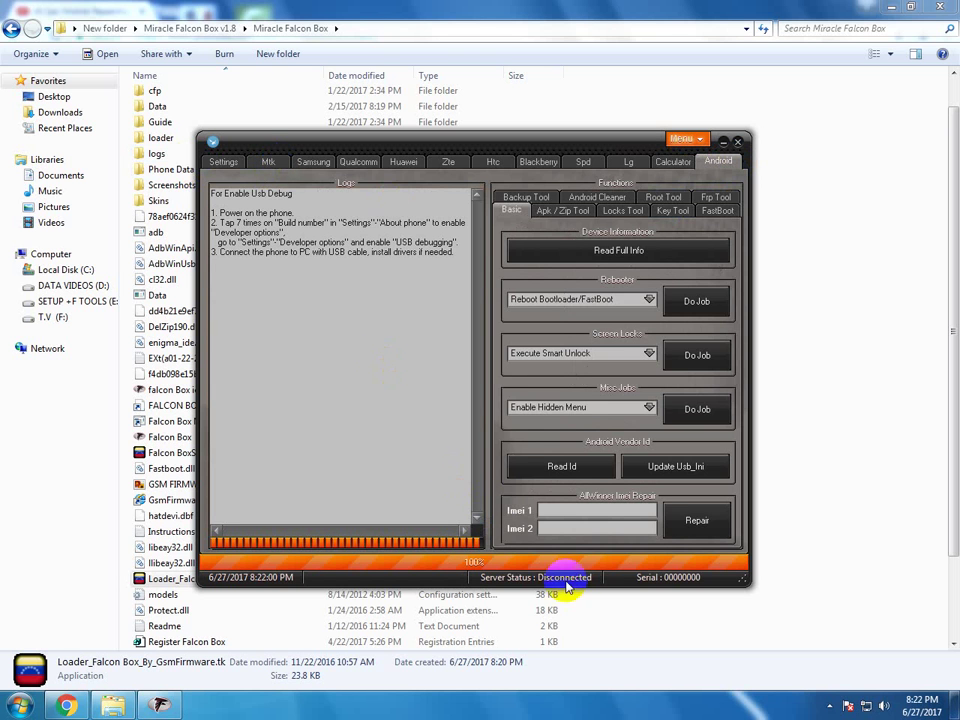
Step: Examine the main Mtk functions, including connection modes, unlock options, IMEI repair and the supported-mode notes in the log
{"action": "left_click", "coordinate": [262, 163]}
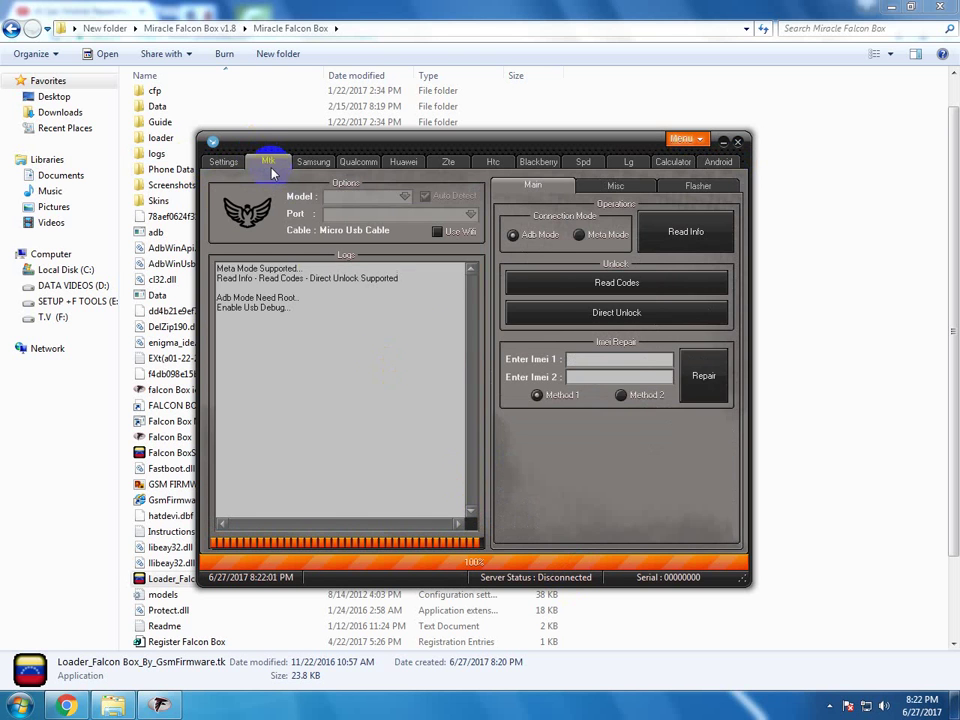
{"action": "left_click", "coordinate": [620, 395]}
{"action": "left_click", "coordinate": [599, 377]}
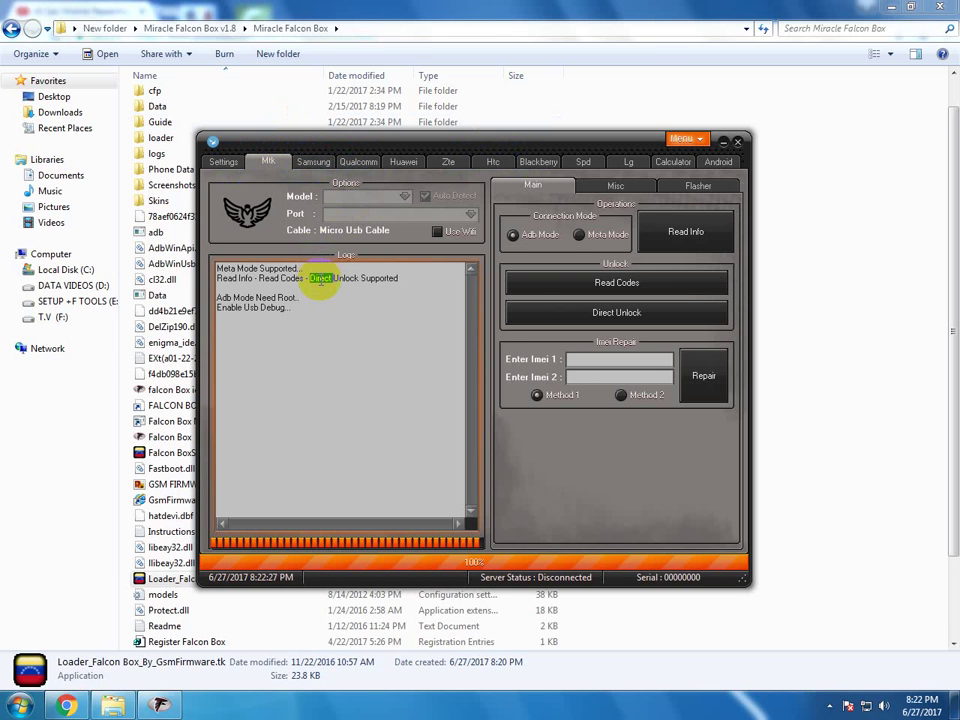
{"action": "left_click", "coordinate": [351, 311]}
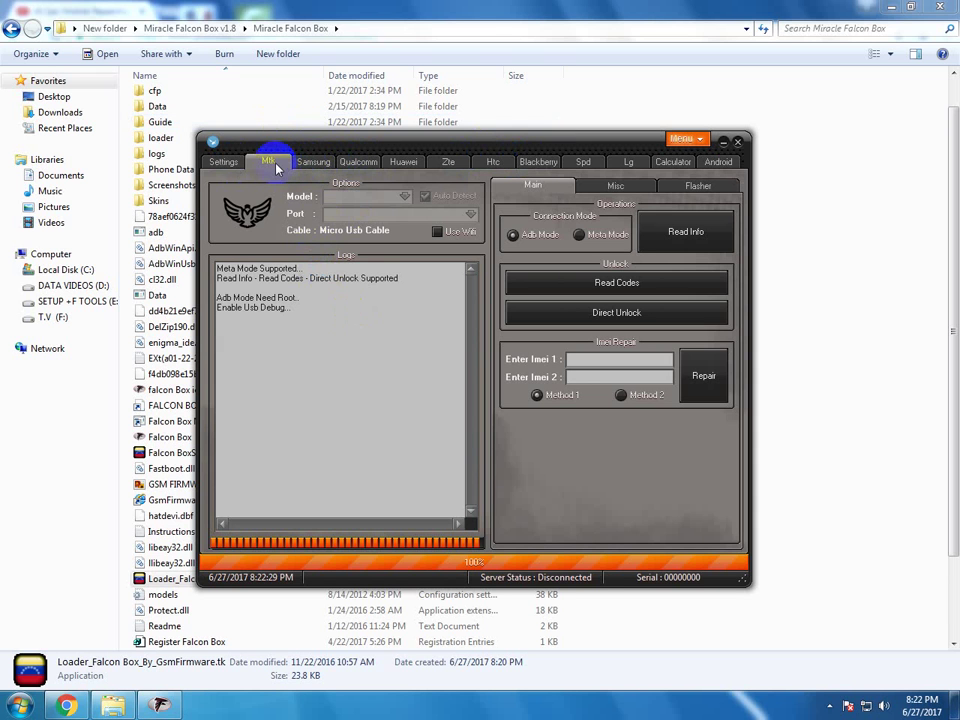
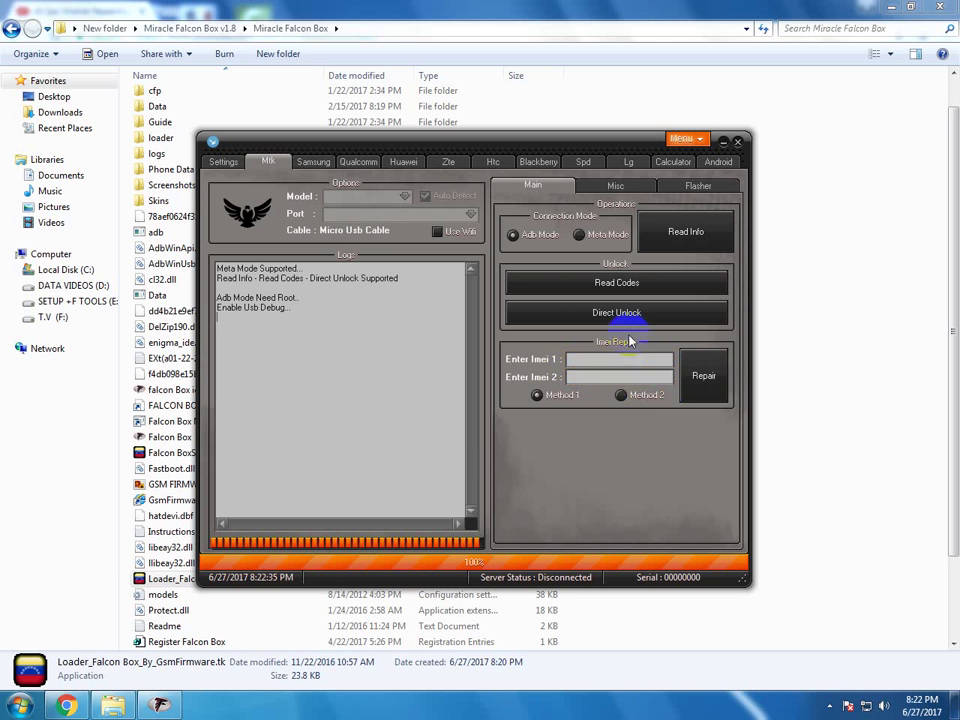
Step: Set the Mtk flasher's Cpu Type to MT6572 and view the available storage types
{"action": "left_click", "coordinate": [698, 185]}
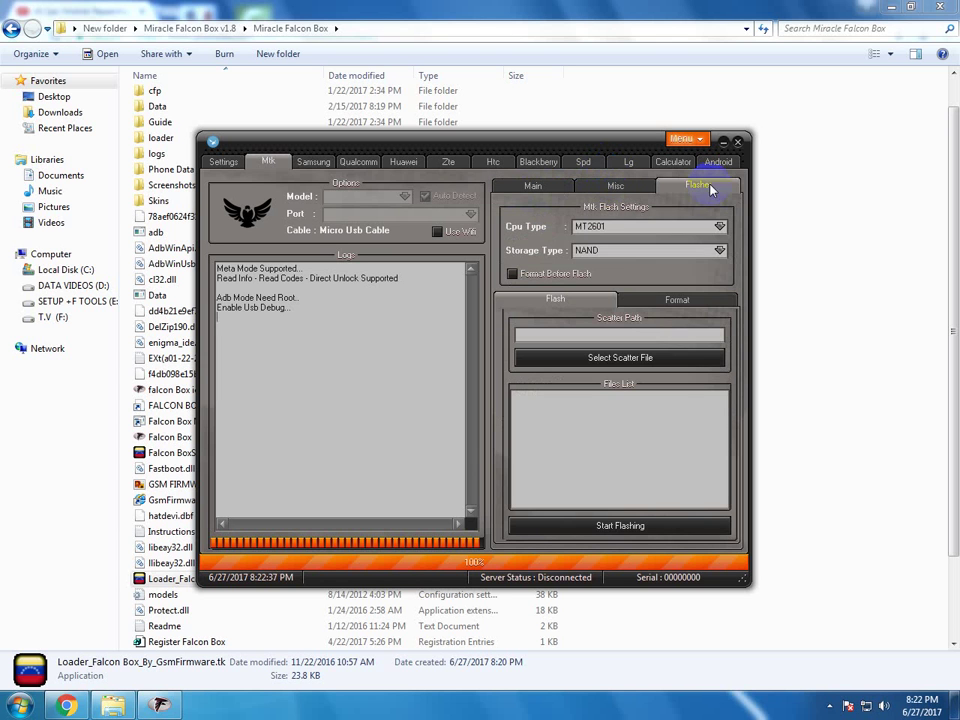
{"action": "left_click", "coordinate": [577, 228]}
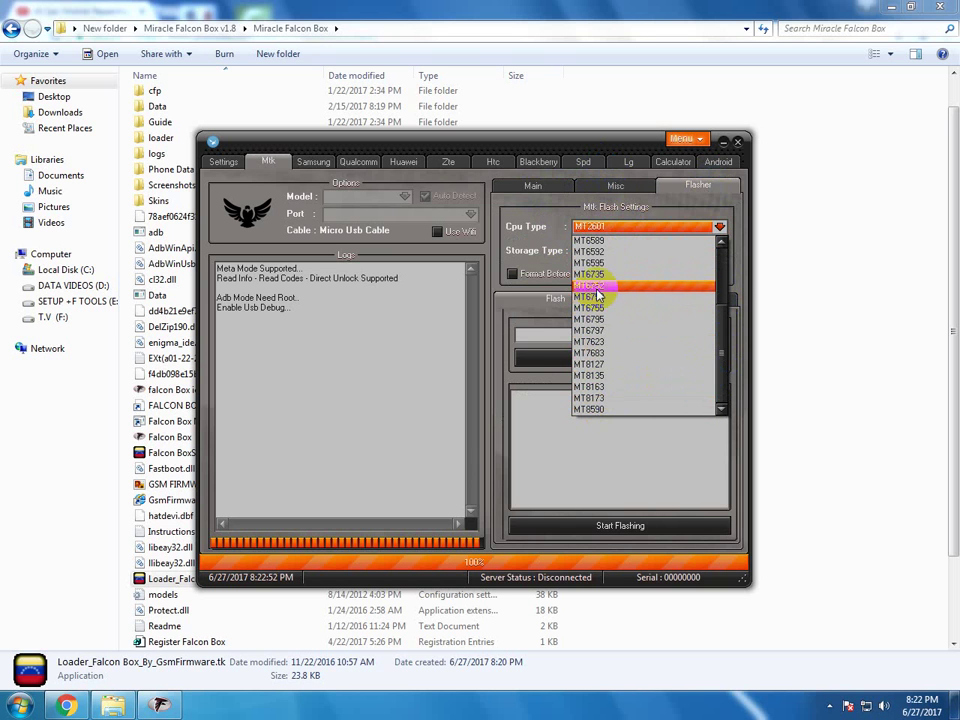
{"action": "left_click_drag", "start_coordinate": [723, 362], "coordinate": [724, 300]}
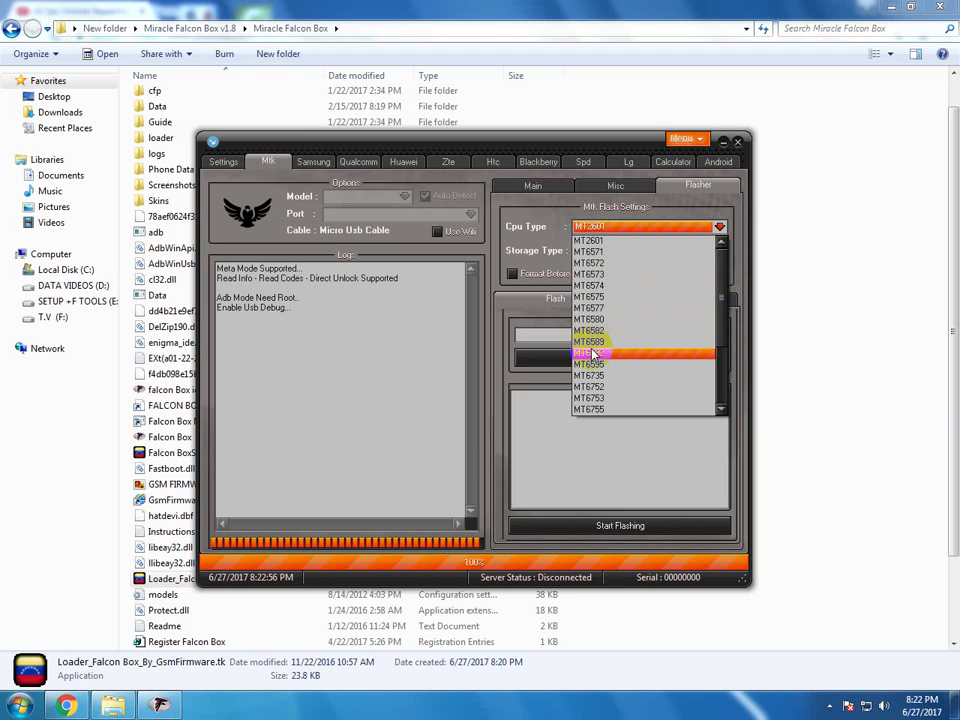
{"action": "left_click", "coordinate": [597, 264]}
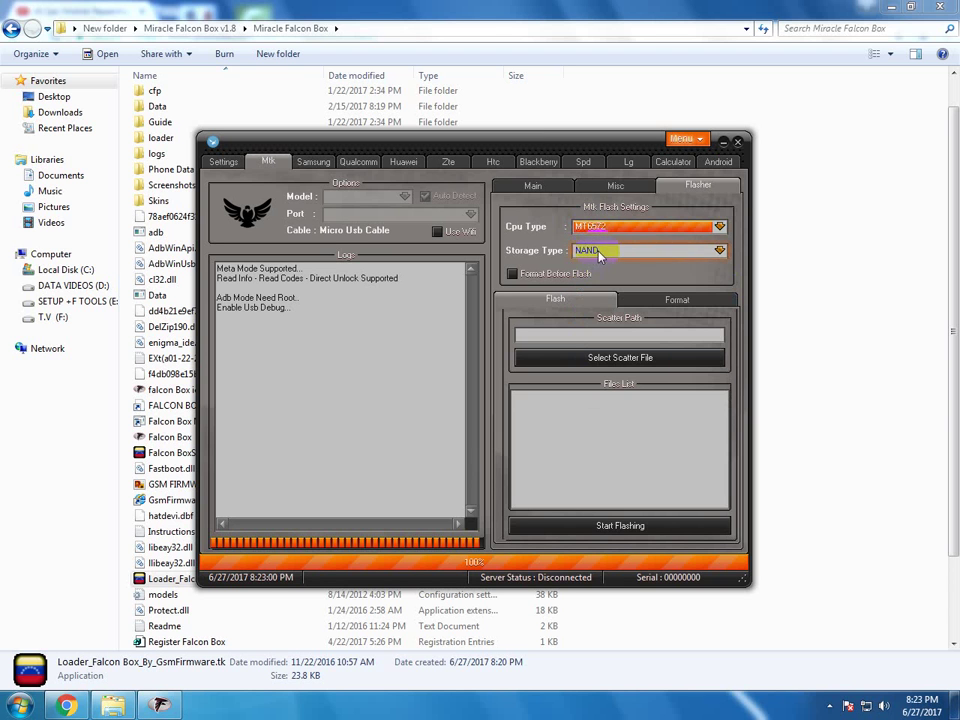
{"action": "left_click", "coordinate": [600, 251]}
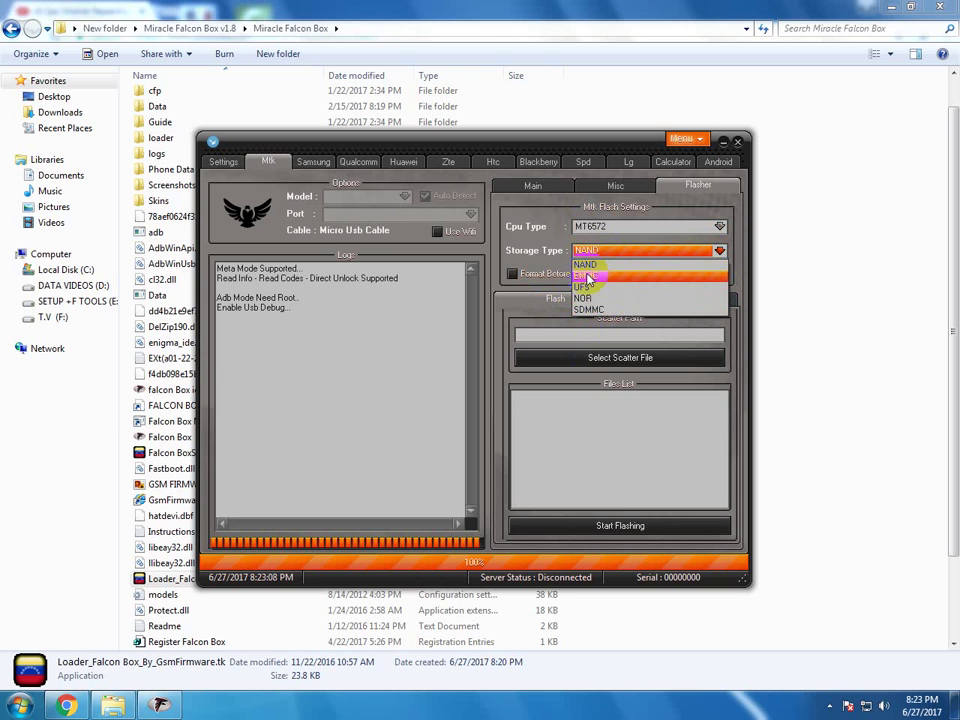
{"action": "left_click", "coordinate": [547, 270]}
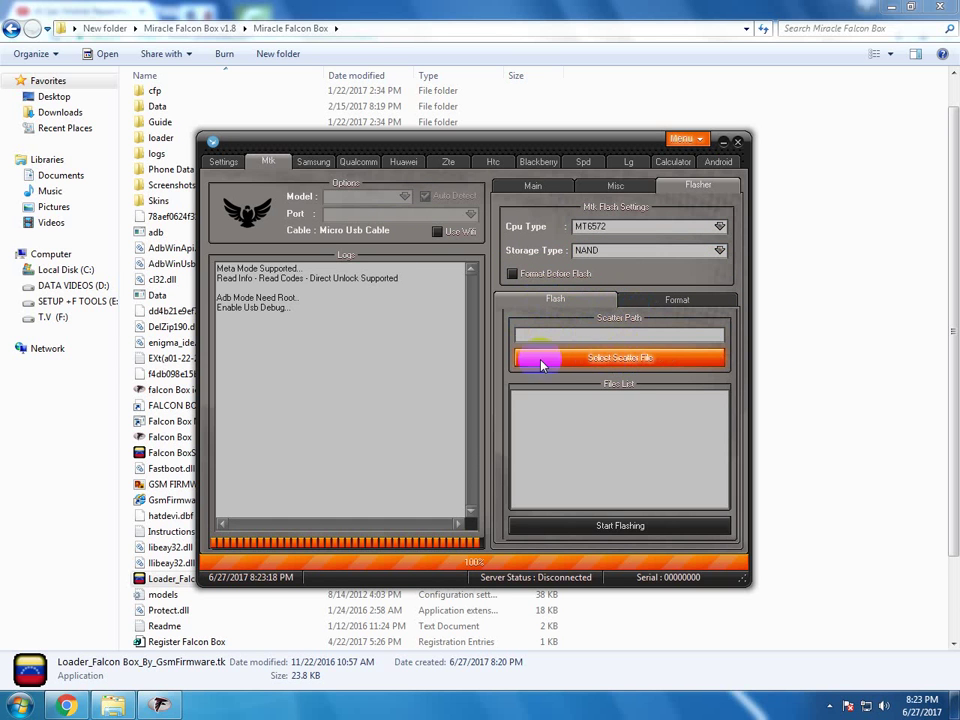
{"action": "left_click", "coordinate": [604, 360]}
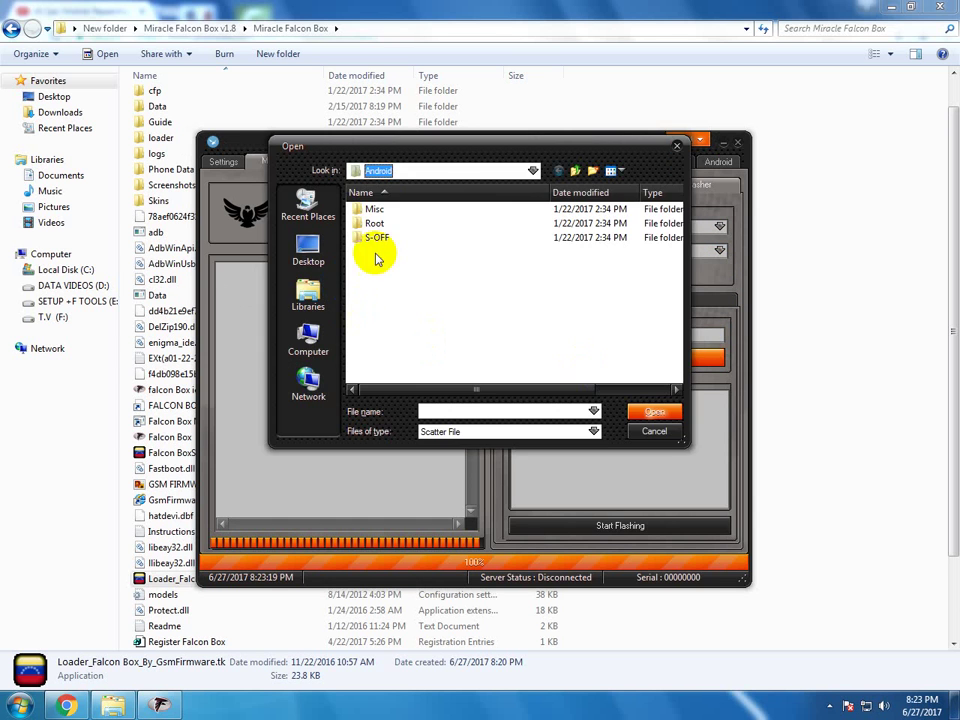
{"action": "left_click", "coordinate": [405, 172]}
{"action": "left_click", "coordinate": [570, 323]}
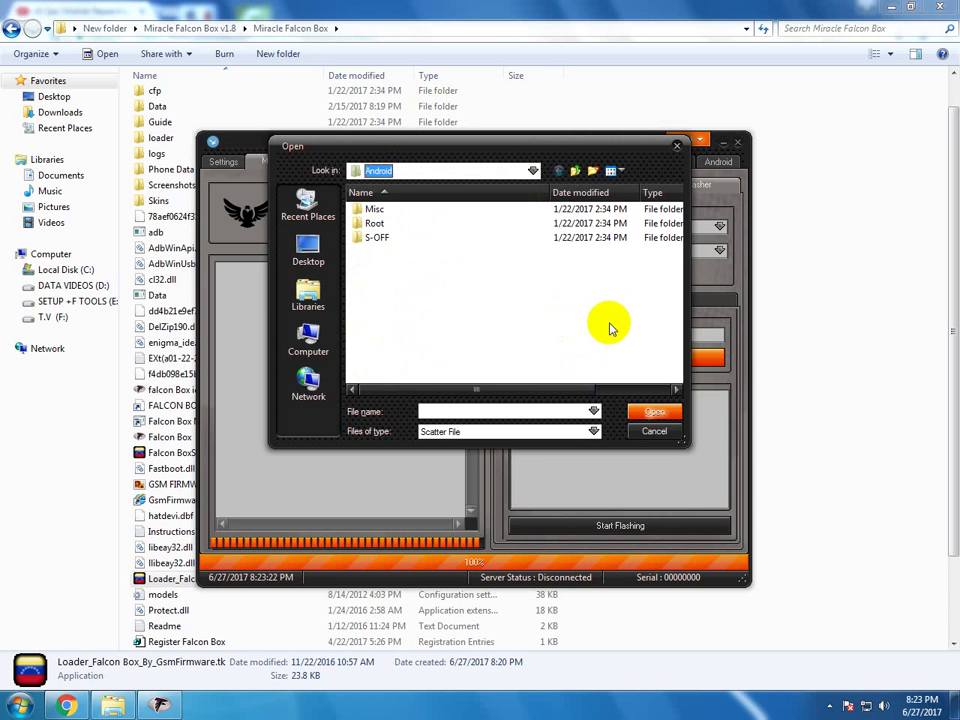
{"action": "left_click", "coordinate": [654, 431]}
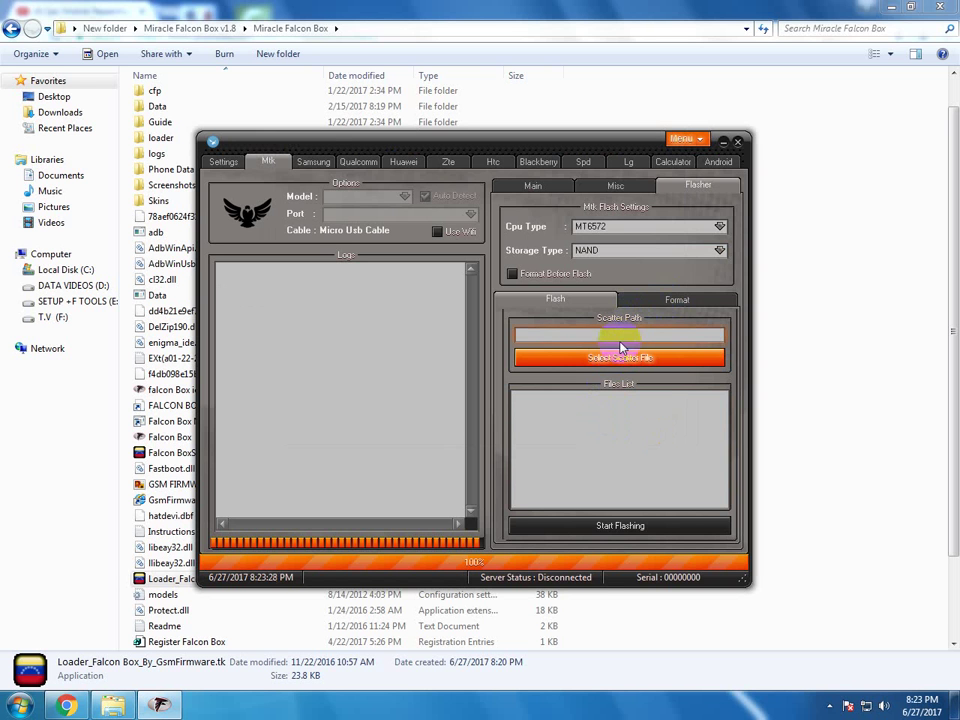
Step: Review the Samsung, Qualcomm, Zte, Htc and Blackberry functions again and return to the Mtk flasher
{"action": "left_click", "coordinate": [311, 163]}
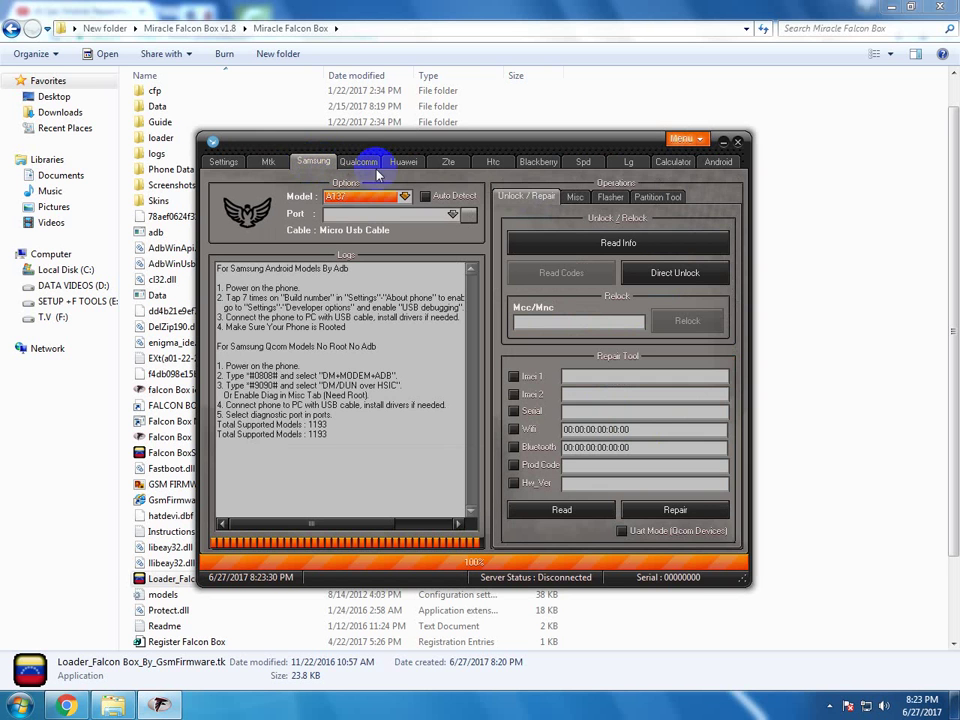
{"action": "left_click", "coordinate": [360, 162]}
{"action": "left_click", "coordinate": [446, 163]}
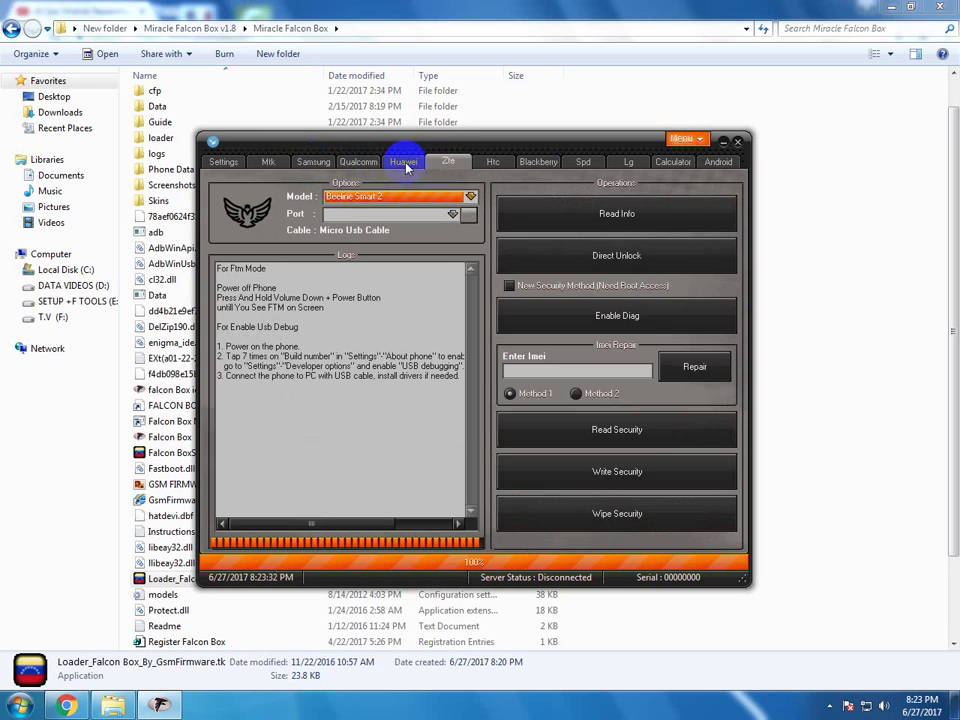
{"action": "left_click", "coordinate": [493, 158]}
{"action": "left_click", "coordinate": [462, 164]}
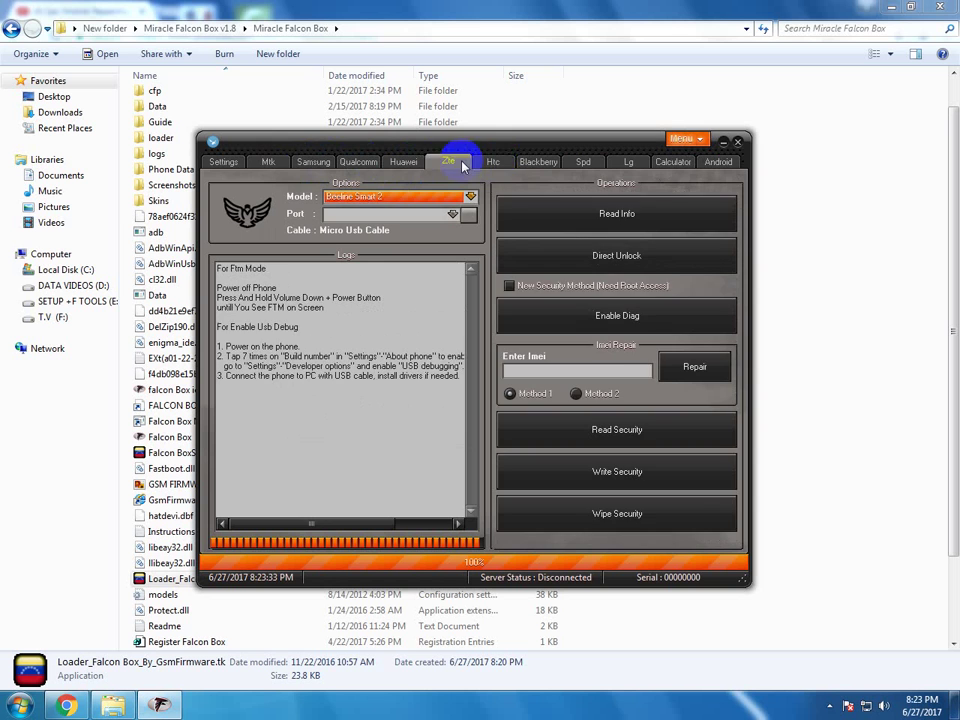
{"action": "left_click", "coordinate": [544, 161]}
{"action": "left_click", "coordinate": [588, 406]}
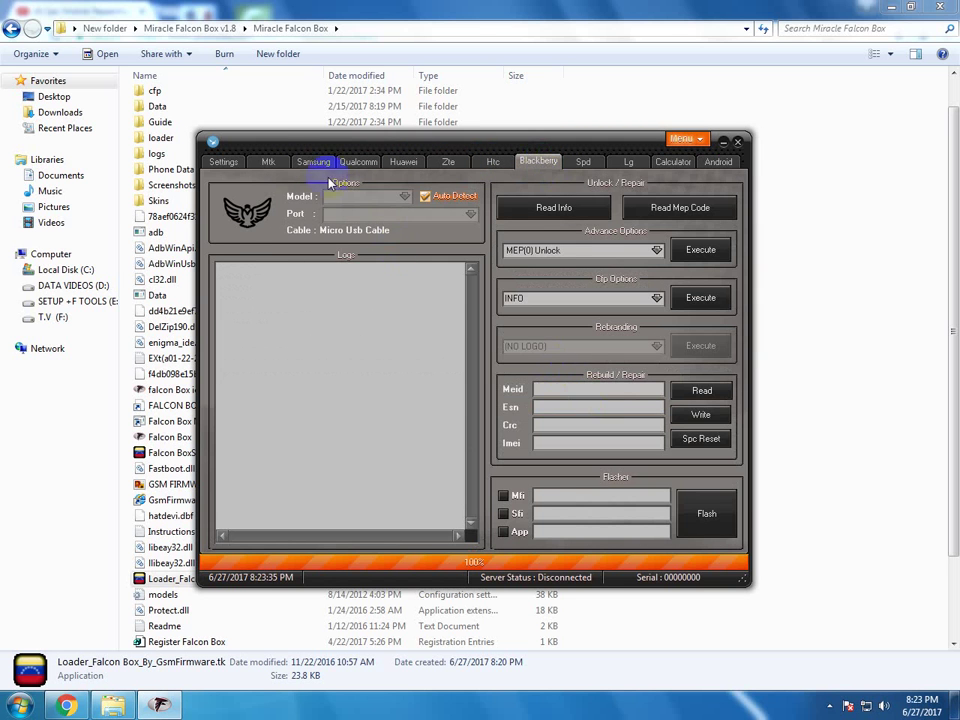
{"action": "left_click", "coordinate": [268, 161]}
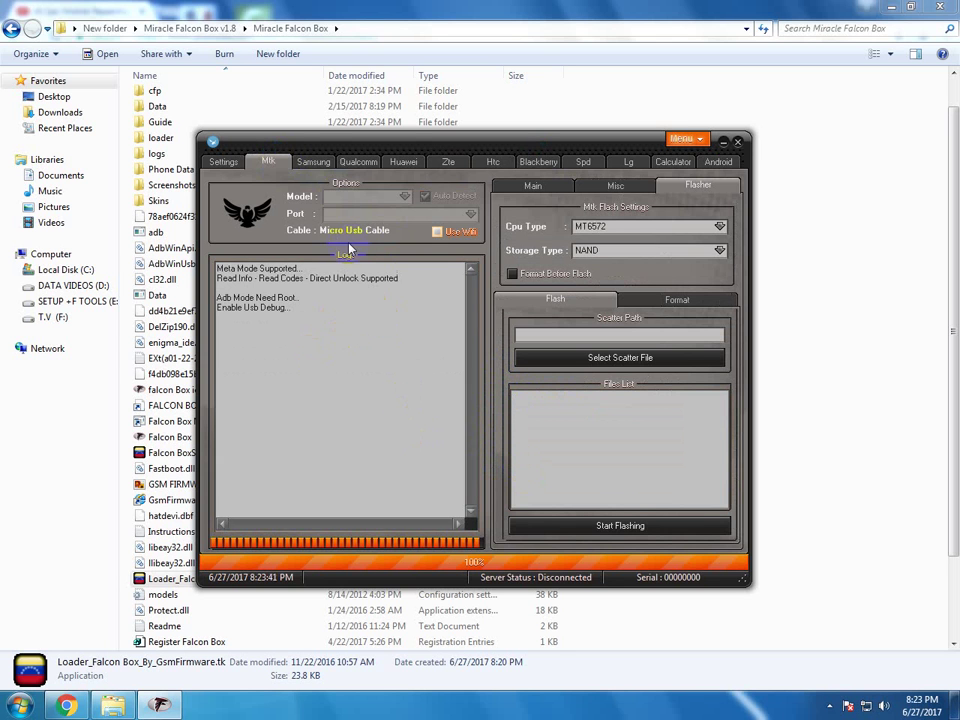
{"action": "left_click_drag", "start_coordinate": [408, 146], "coordinate": [390, 155]}
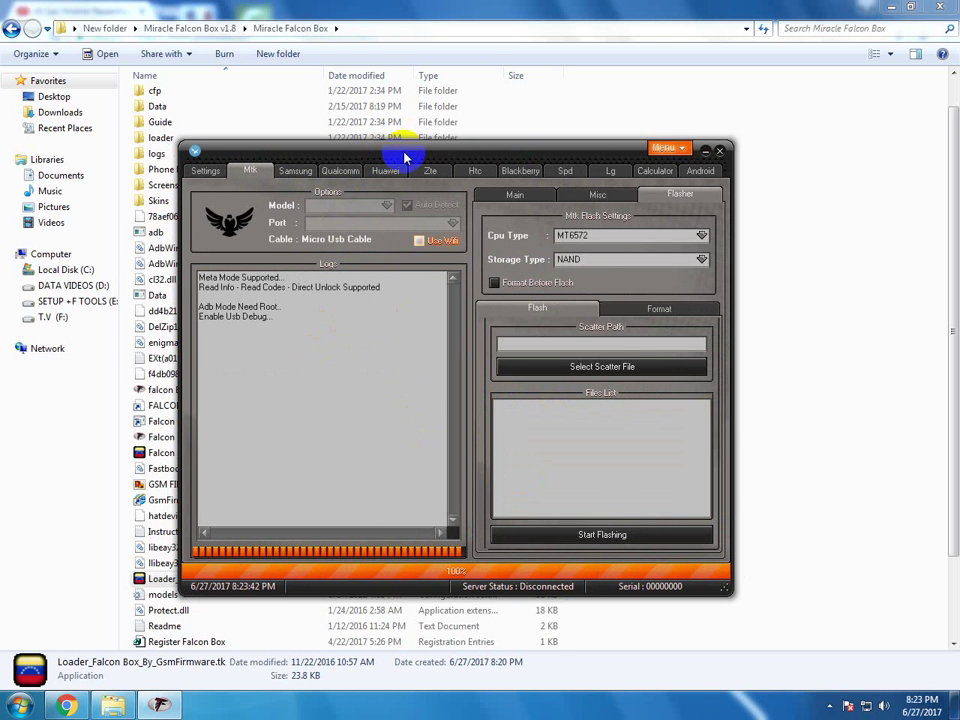
{"action": "left_click", "coordinate": [468, 160]}
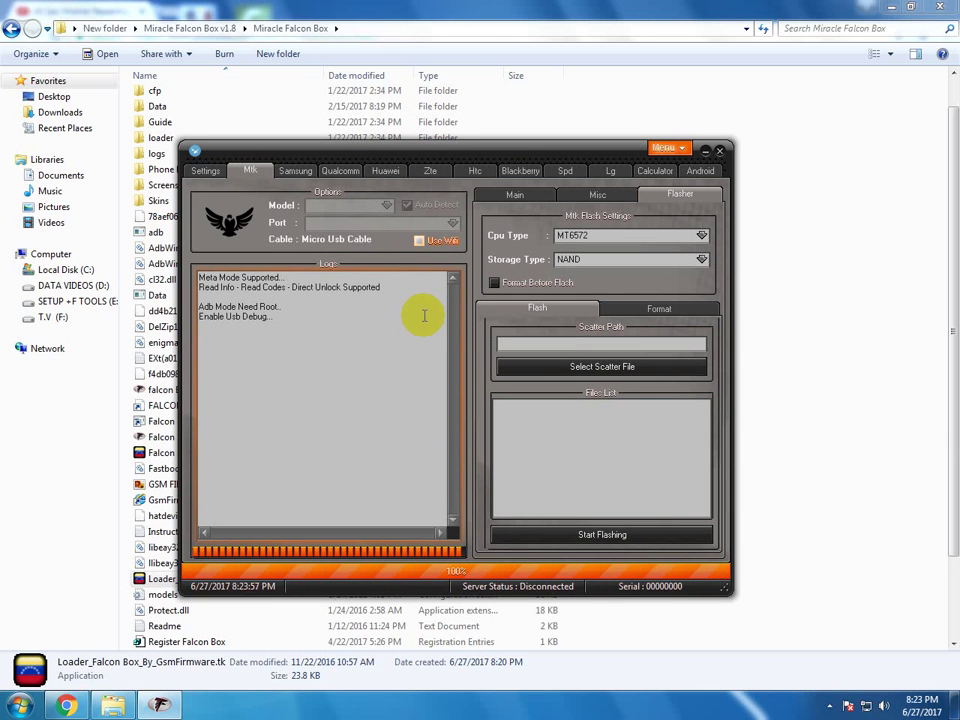
{"action": "left_click_drag", "start_coordinate": [620, 153], "coordinate": [628, 146]}
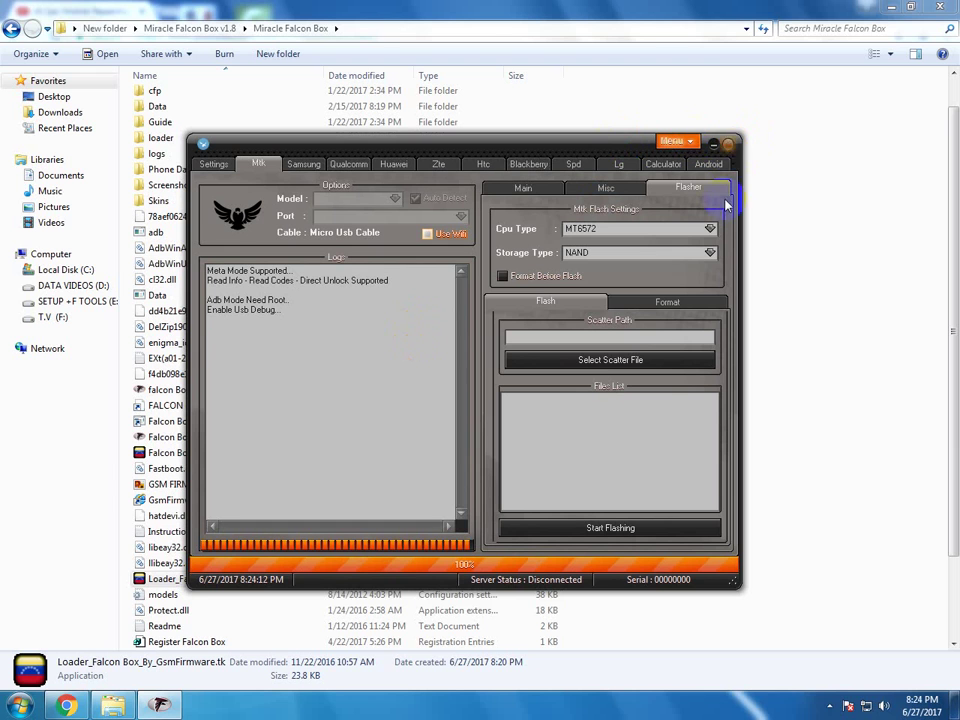
{"action": "left_click", "coordinate": [829, 706]}
{"action": "left_click", "coordinate": [829, 706]}
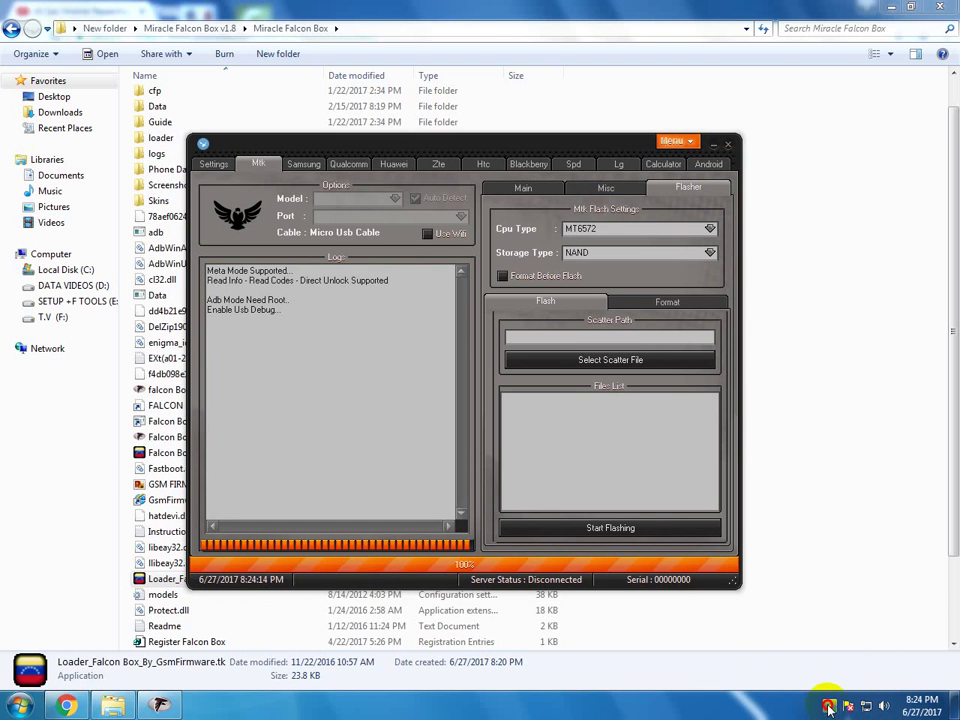